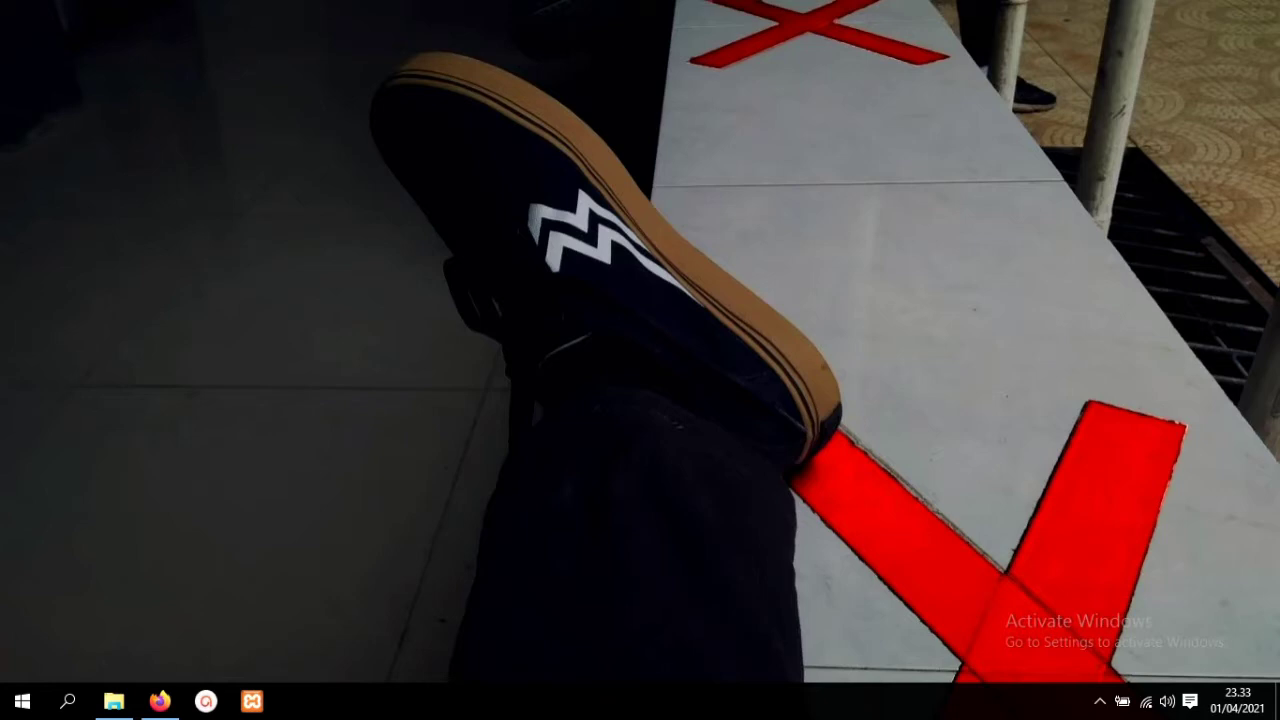
Bring up Firefox and load the netacad website.
{"action": "left_click", "coordinate": [159, 701]}
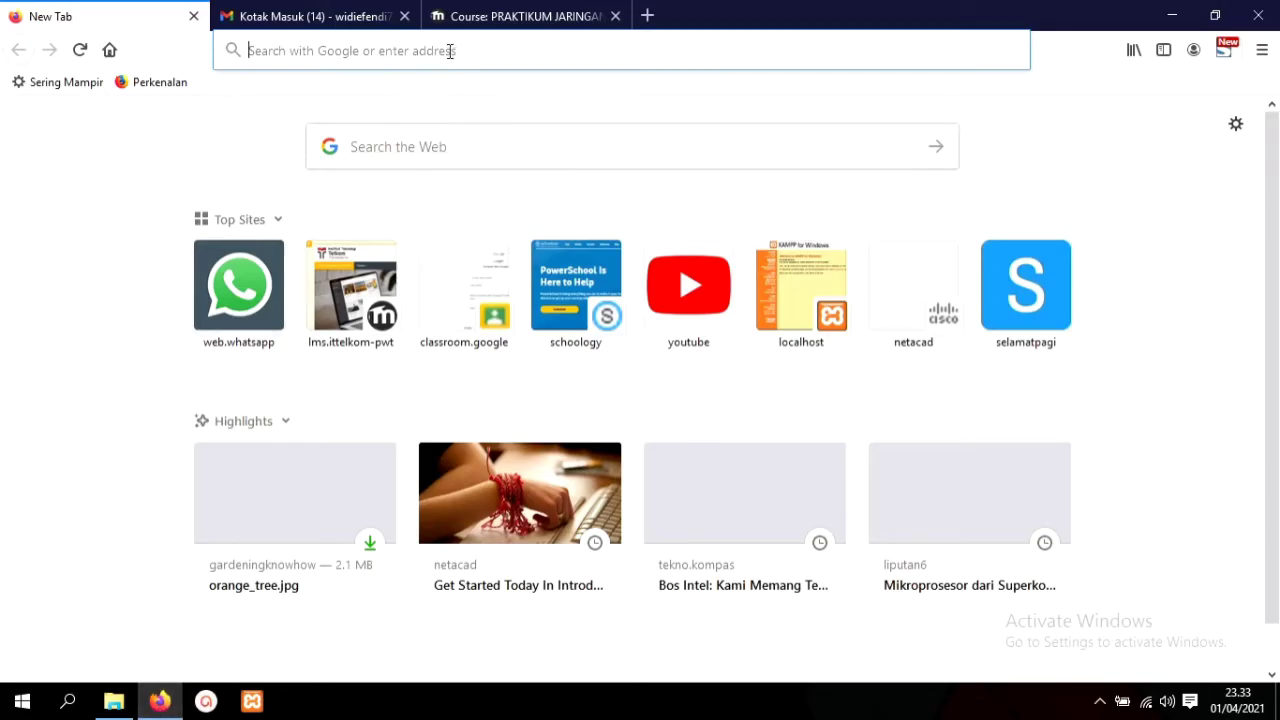
{"action": "type", "text": "net"}
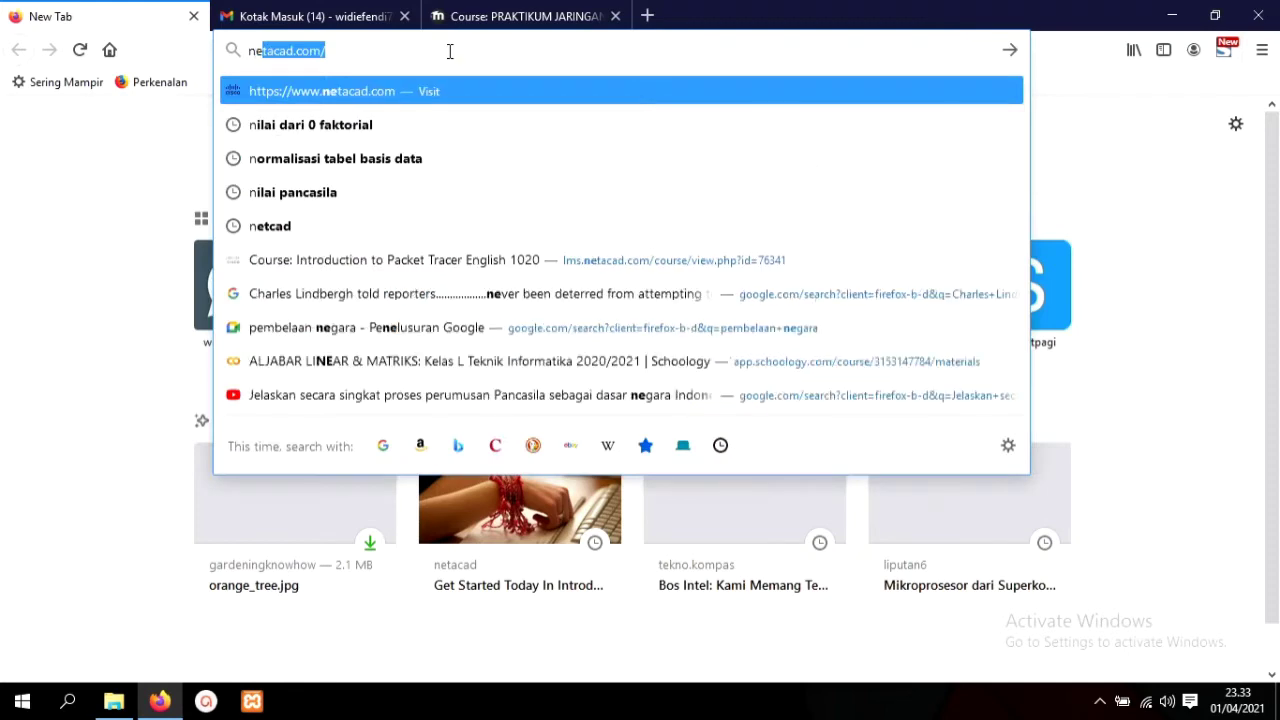
{"action": "type", "text": "acad"}
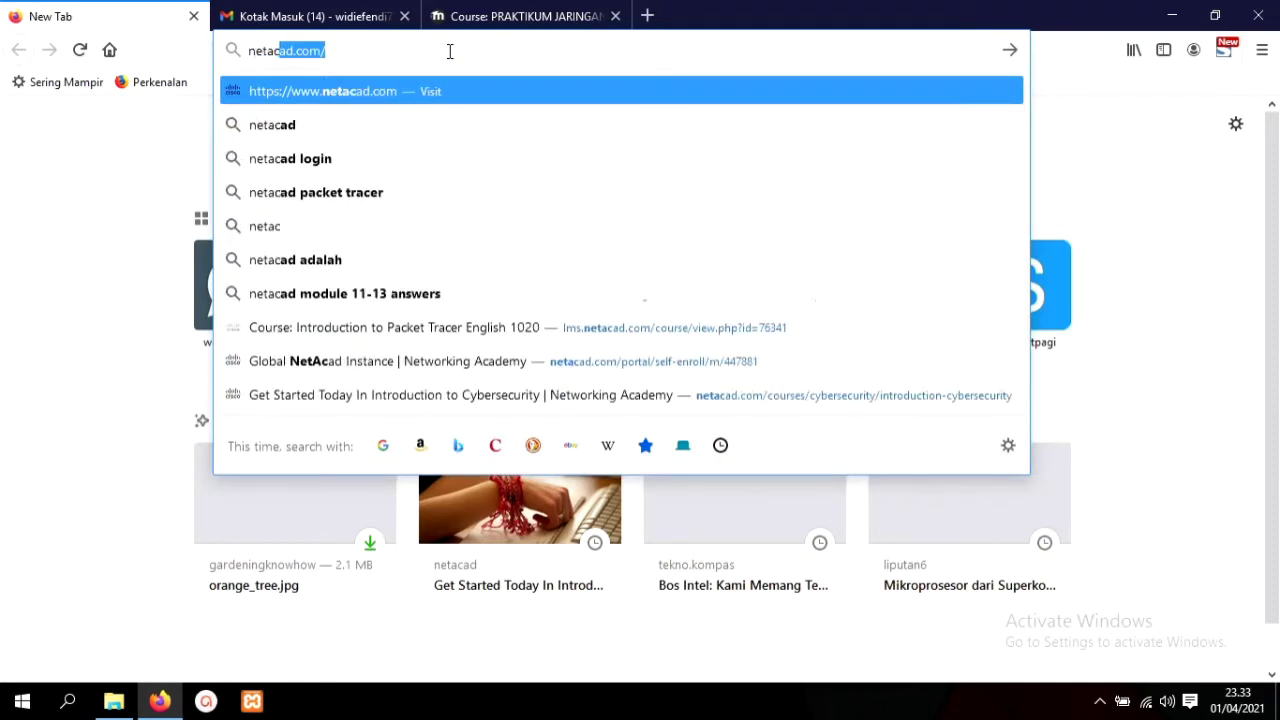
{"action": "key", "text": "Return"}
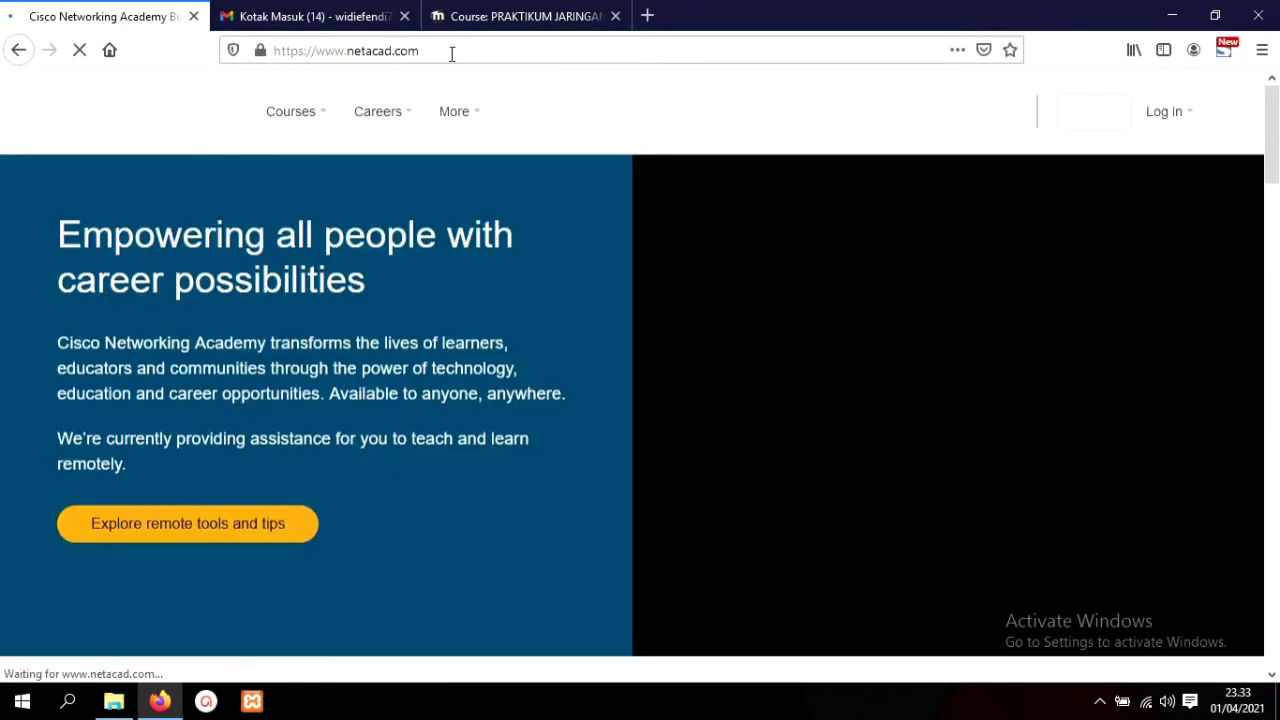
Scroll the homepage and choose Enroll now on the Cyber Superheroes banner.
{"action": "mouse_move", "coordinate": [456, 112]}
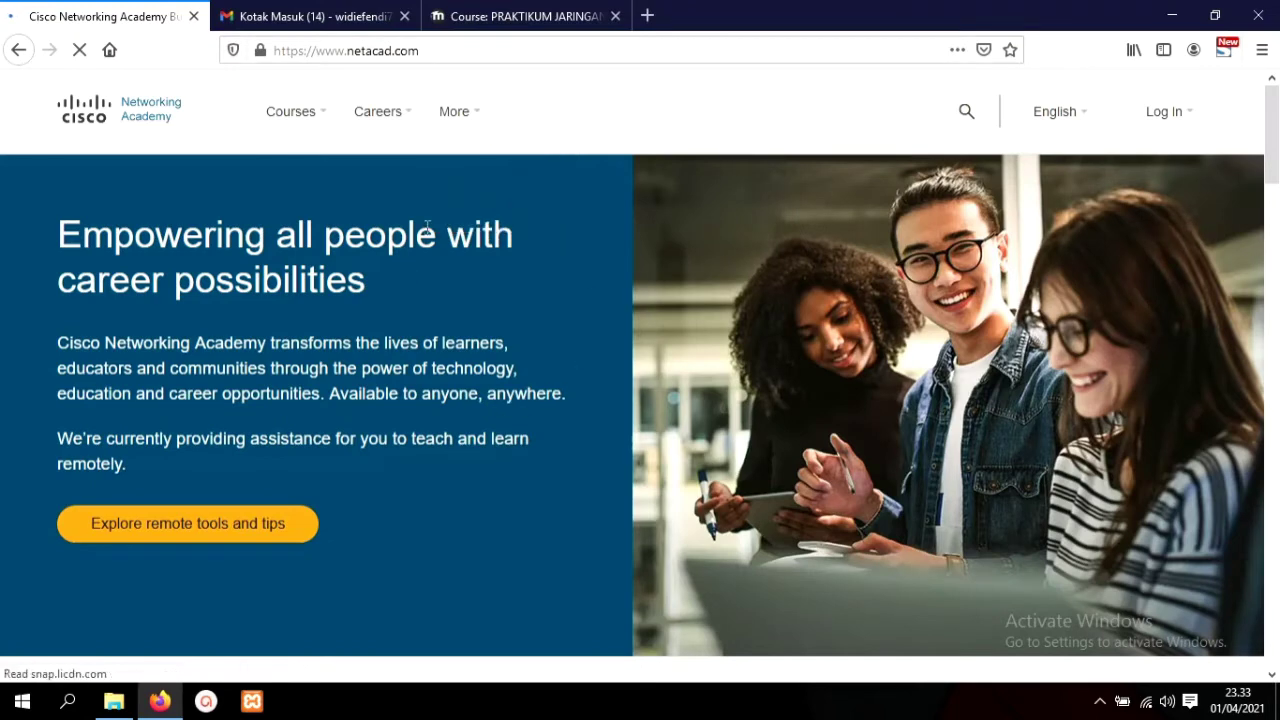
{"action": "scroll", "coordinate": [660, 278], "scroll_direction": "down", "scroll_amount": 3}
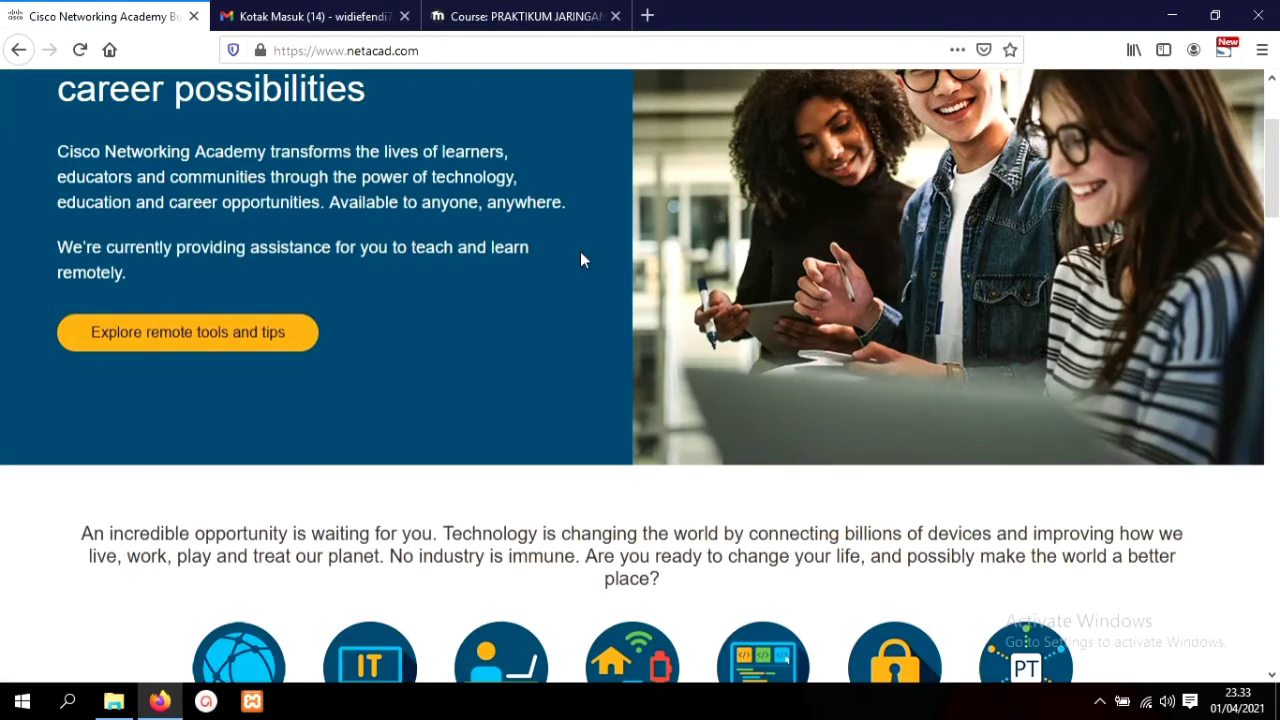
{"action": "scroll", "coordinate": [583, 255], "scroll_direction": "down", "scroll_amount": 7}
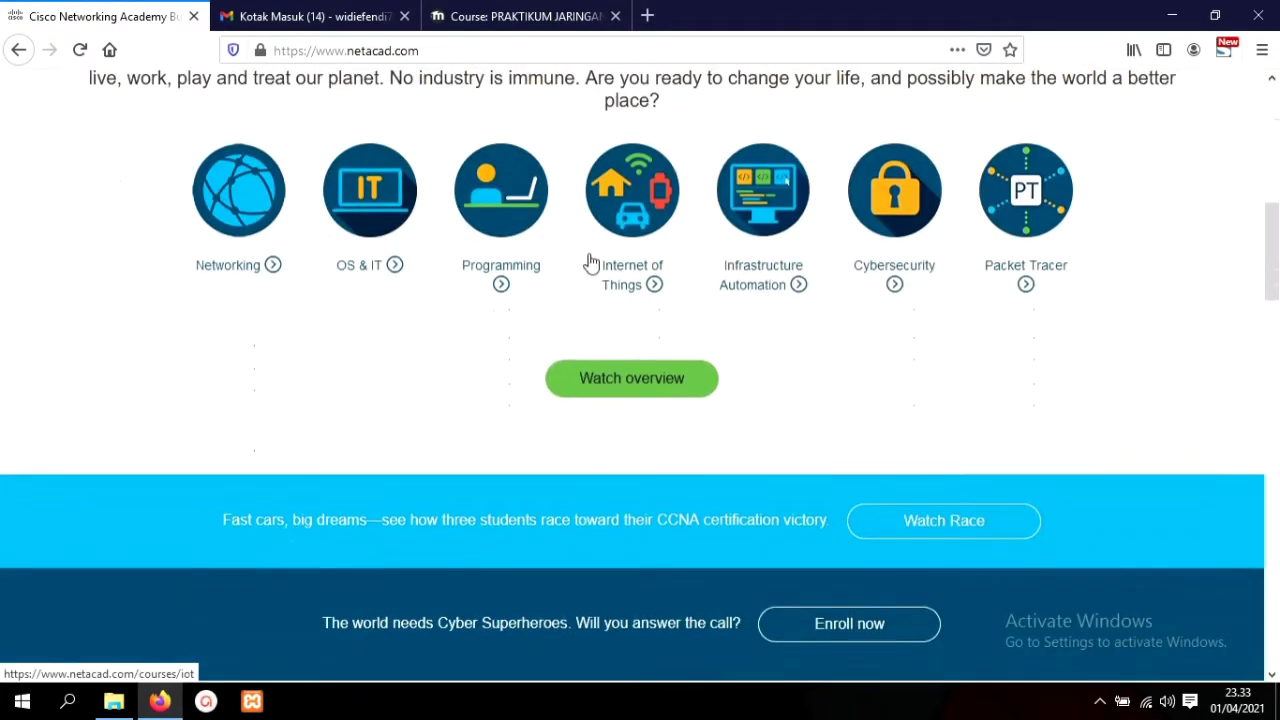
{"action": "scroll", "coordinate": [591, 262], "scroll_direction": "down", "scroll_amount": 4}
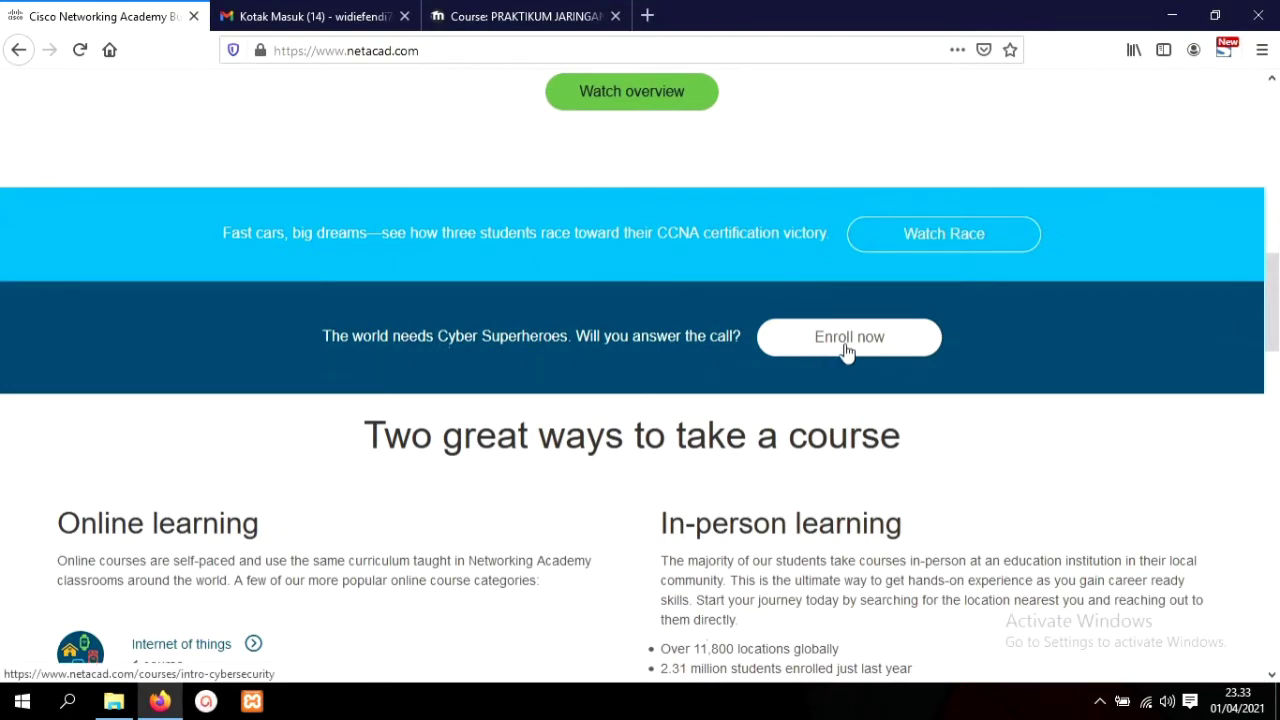
{"action": "left_click", "coordinate": [845, 348]}
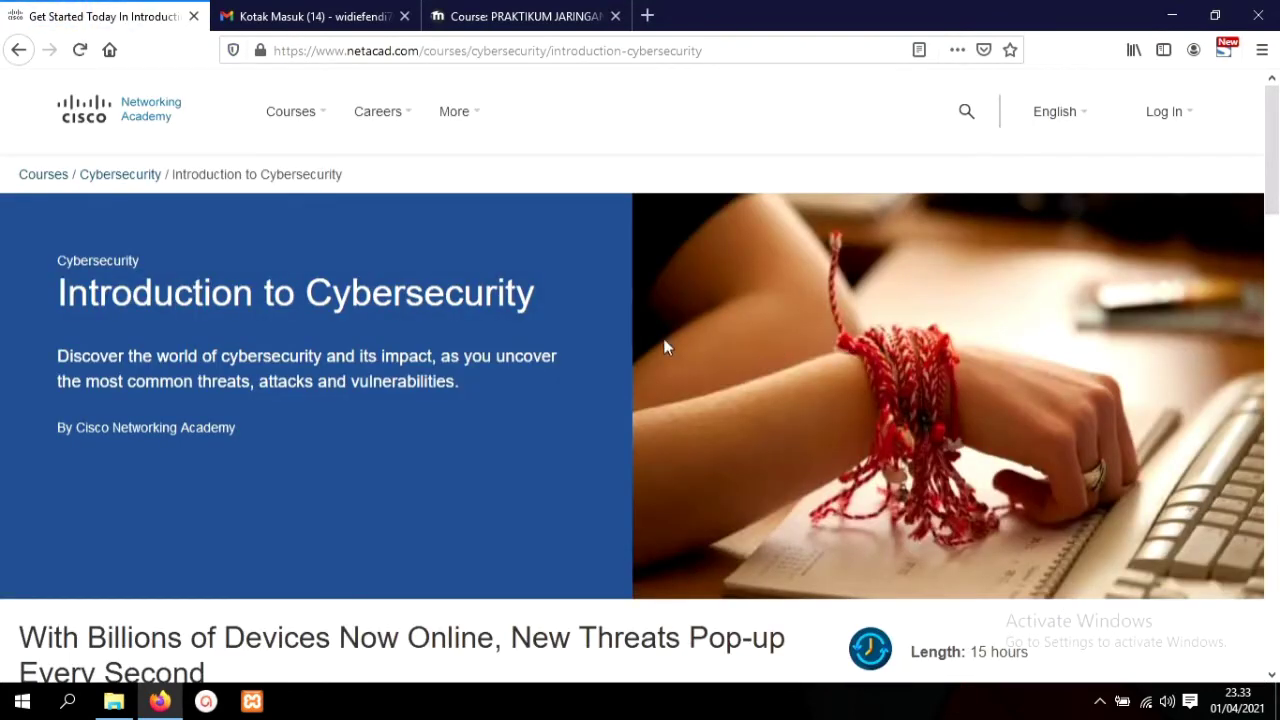
Choose Sign up today! with English as the course language.
{"action": "scroll", "coordinate": [660, 342], "scroll_direction": "down", "scroll_amount": 8}
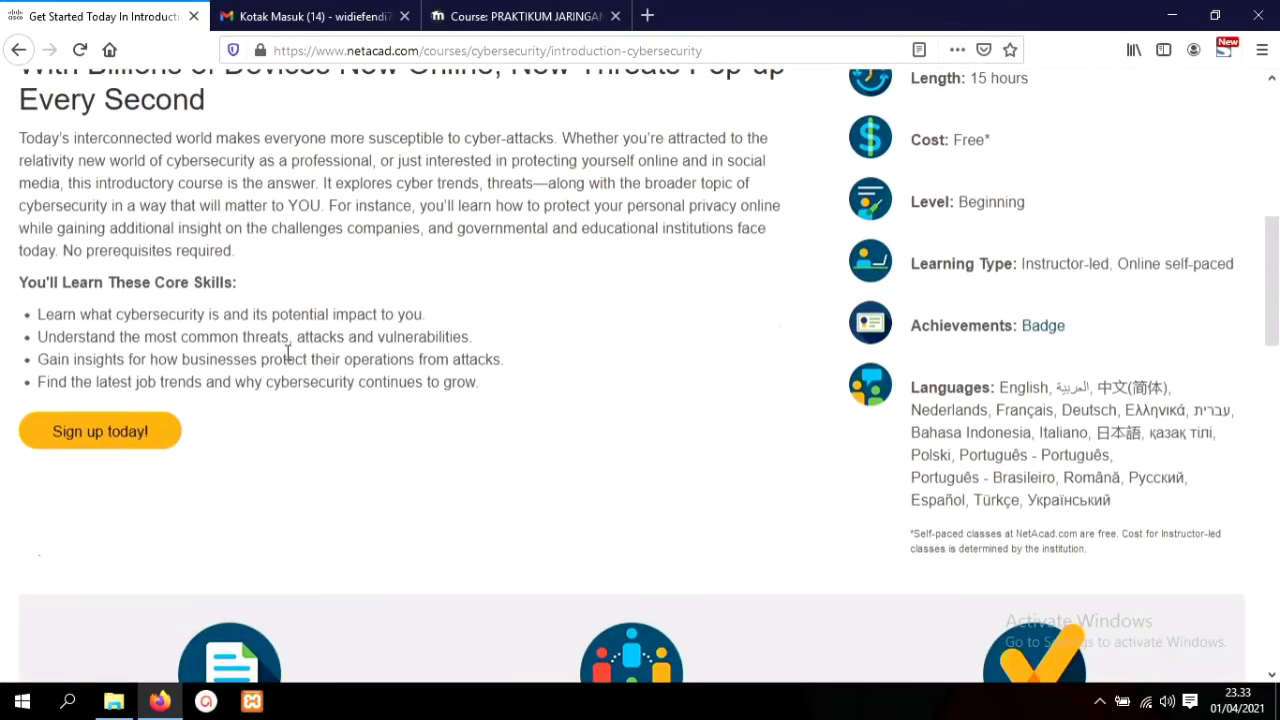
{"action": "left_click", "coordinate": [85, 433]}
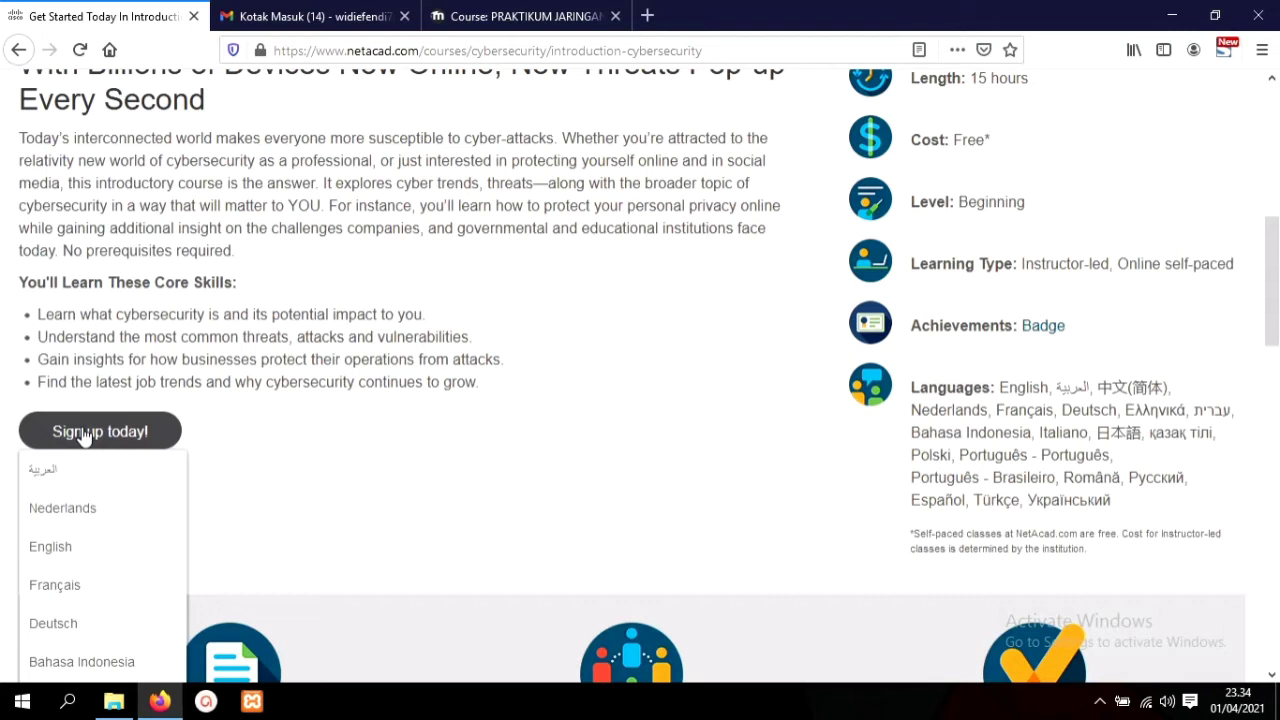
{"action": "left_click", "coordinate": [83, 556]}
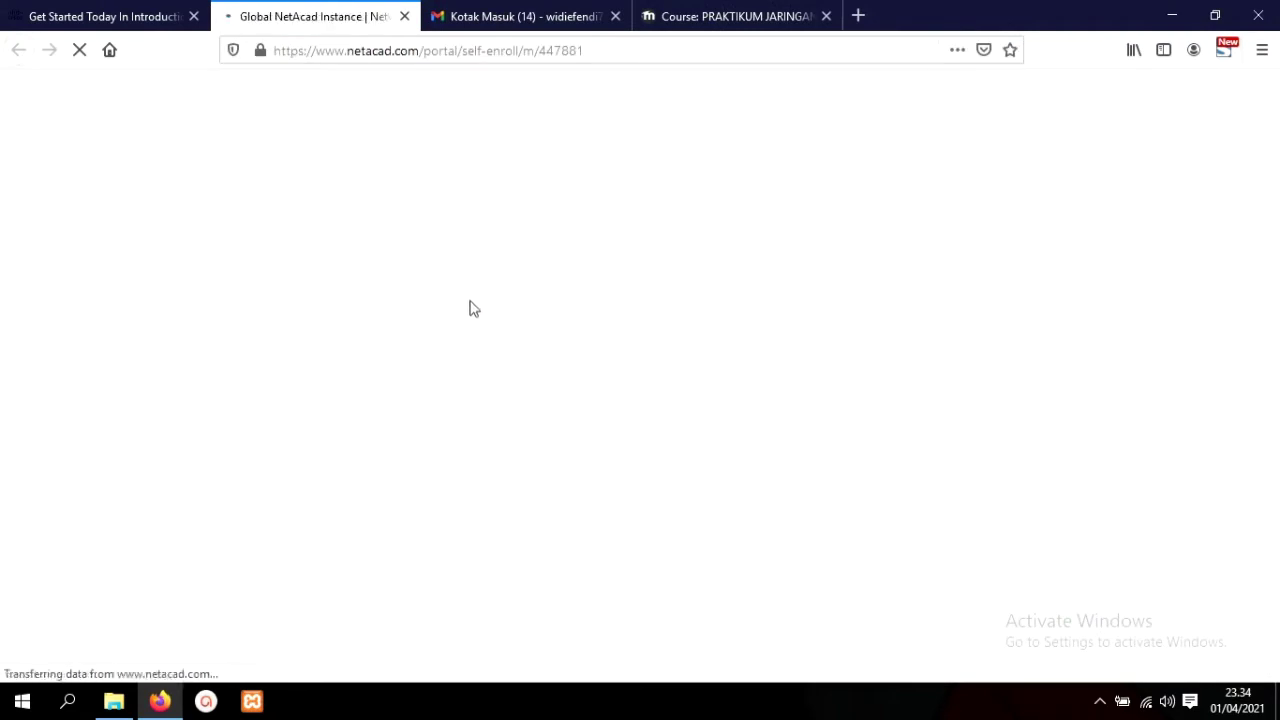
Fill in the email, first name, last name and the 4 + 0 answer.
{"action": "scroll", "coordinate": [451, 314], "scroll_direction": "down", "scroll_amount": 2}
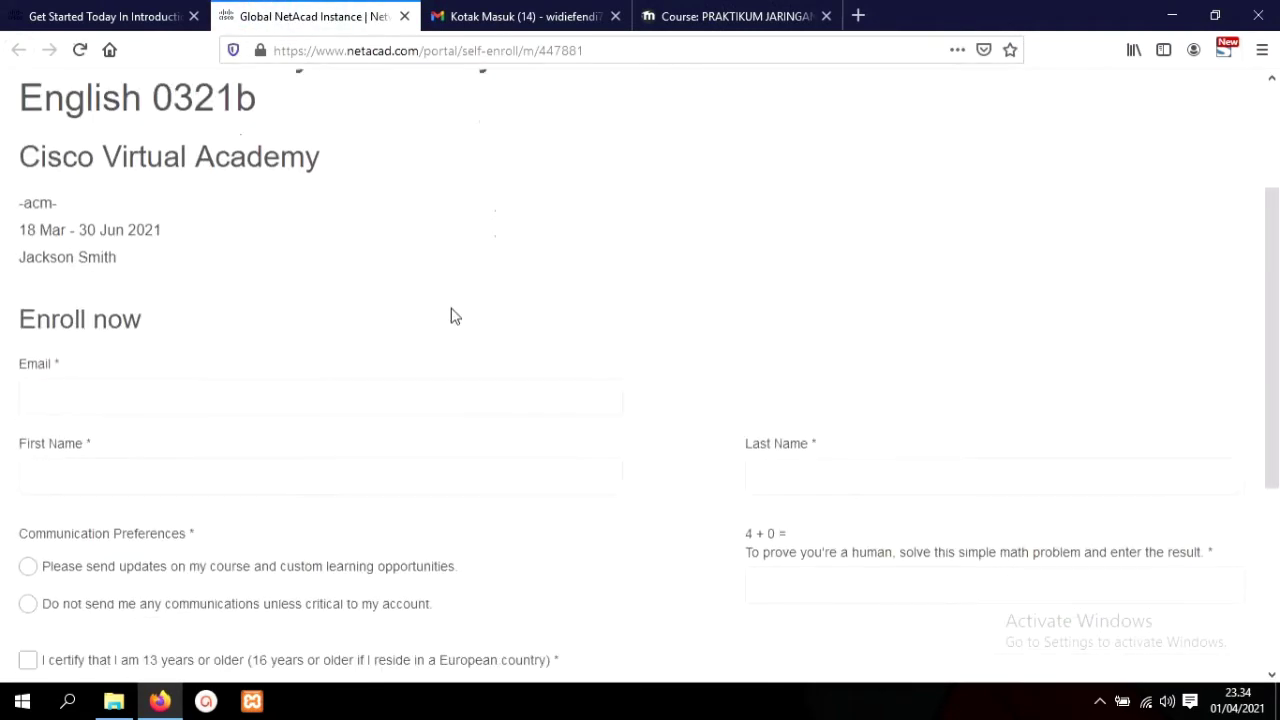
{"action": "left_click", "coordinate": [171, 385]}
{"action": "scroll", "coordinate": [224, 388], "scroll_direction": "down", "scroll_amount": 1}
{"action": "left_click", "coordinate": [232, 388]}
{"action": "left_click", "coordinate": [90, 289]}
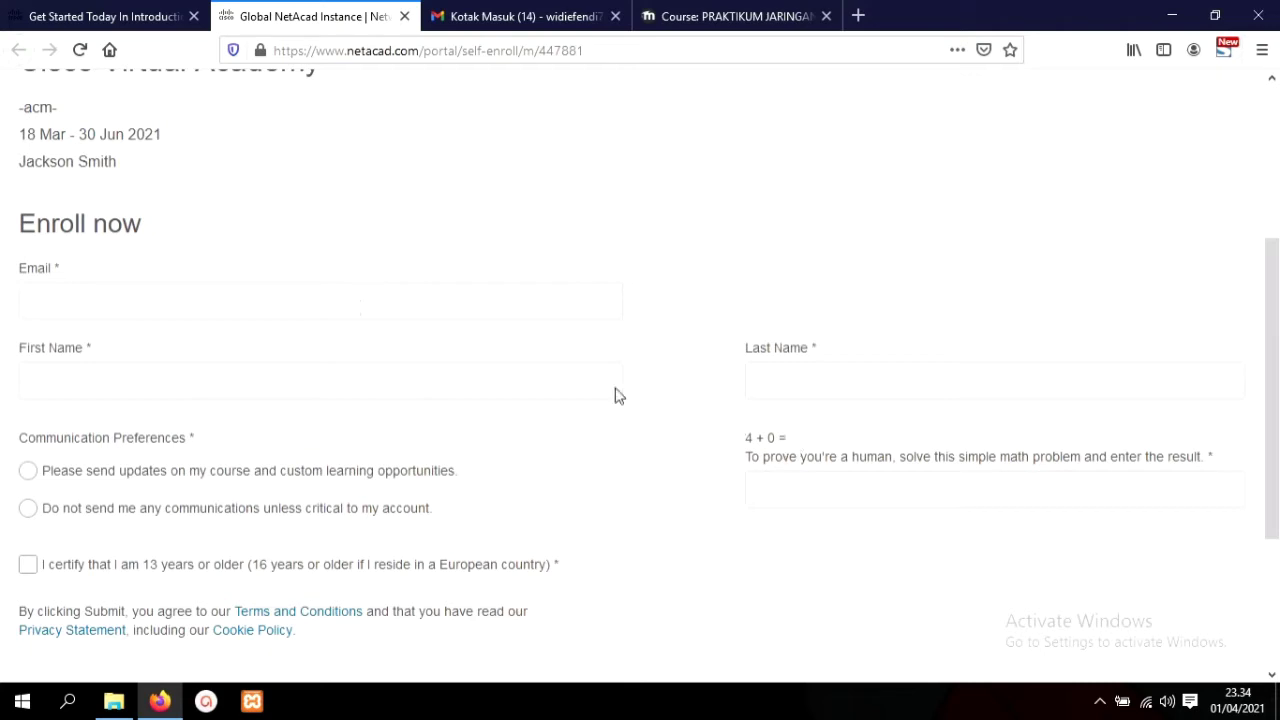
{"action": "left_click", "coordinate": [229, 293]}
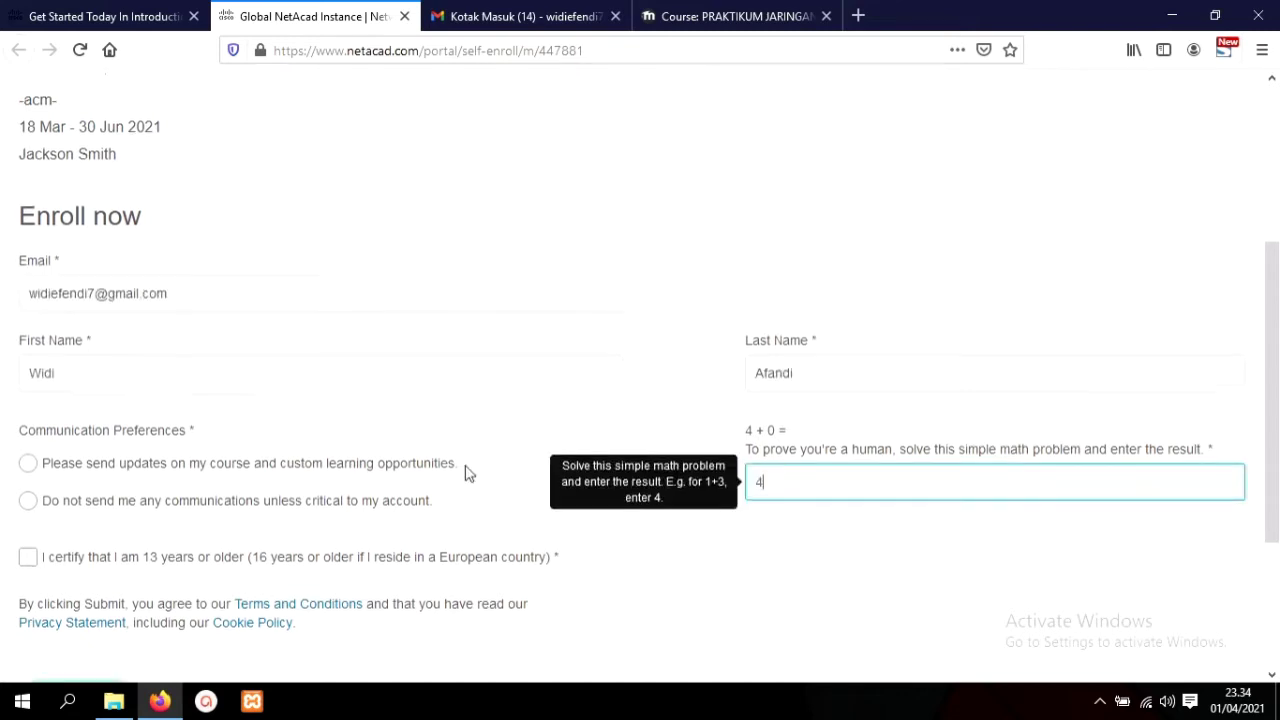
{"action": "scroll", "coordinate": [466, 471], "scroll_direction": "down", "scroll_amount": 3}
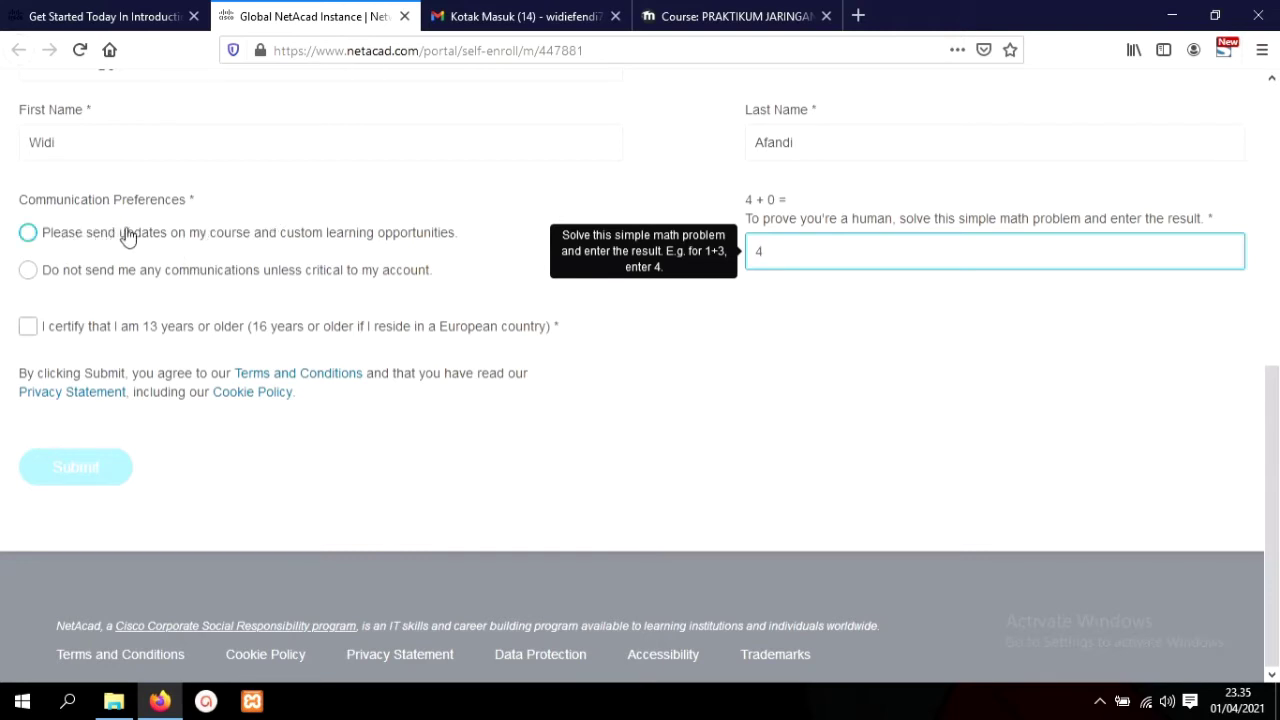
Opt out of non-essential communications, certify being 13 or older, and submit.
{"action": "left_click", "coordinate": [28, 272]}
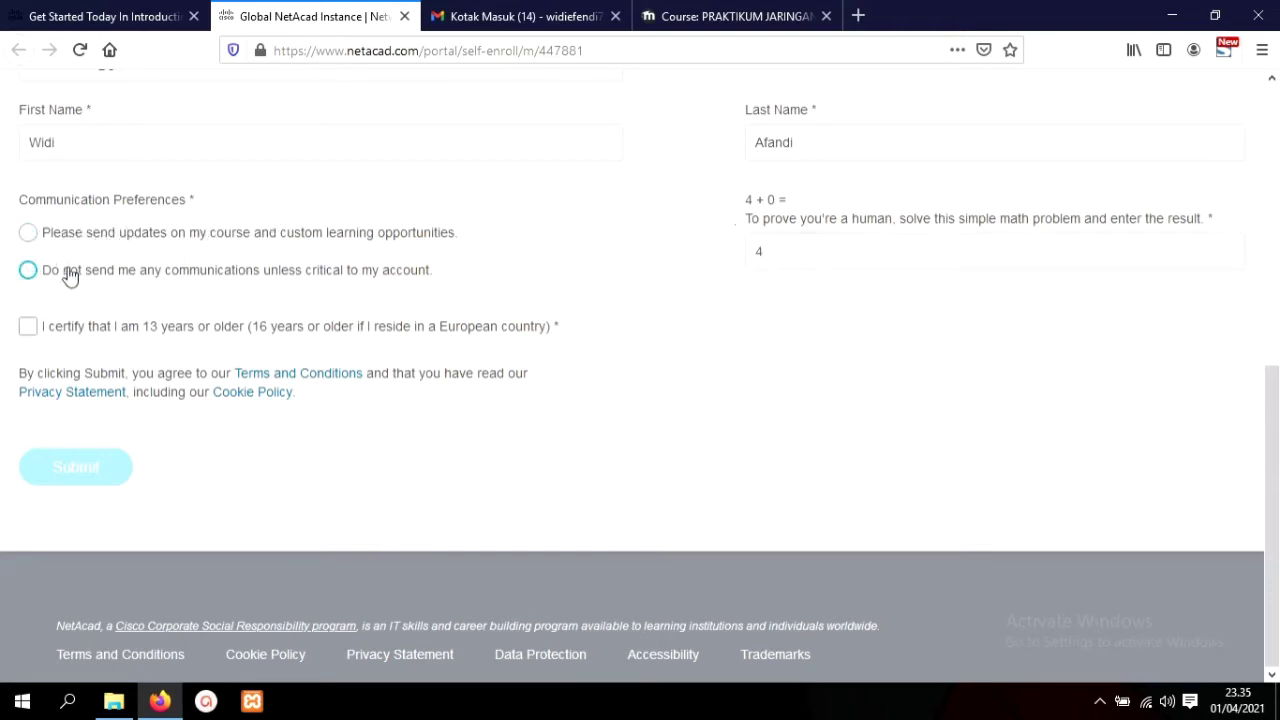
{"action": "left_click", "coordinate": [28, 330]}
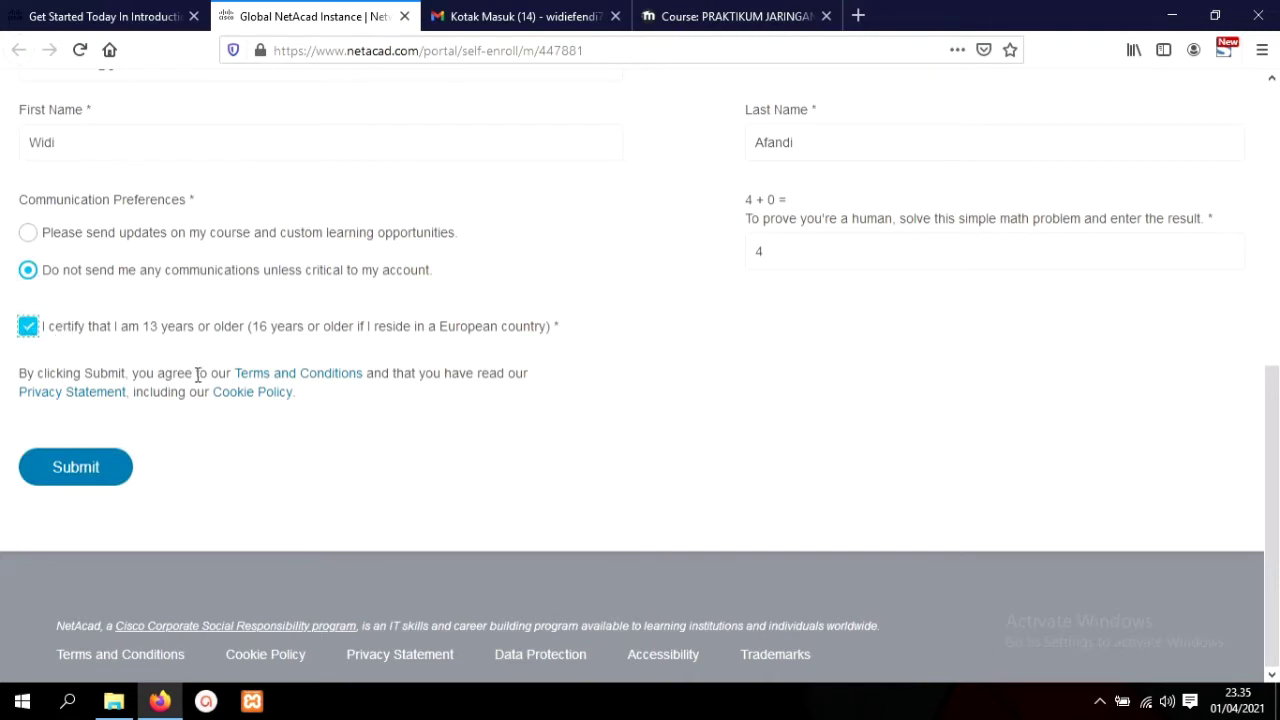
{"action": "left_click", "coordinate": [100, 465]}
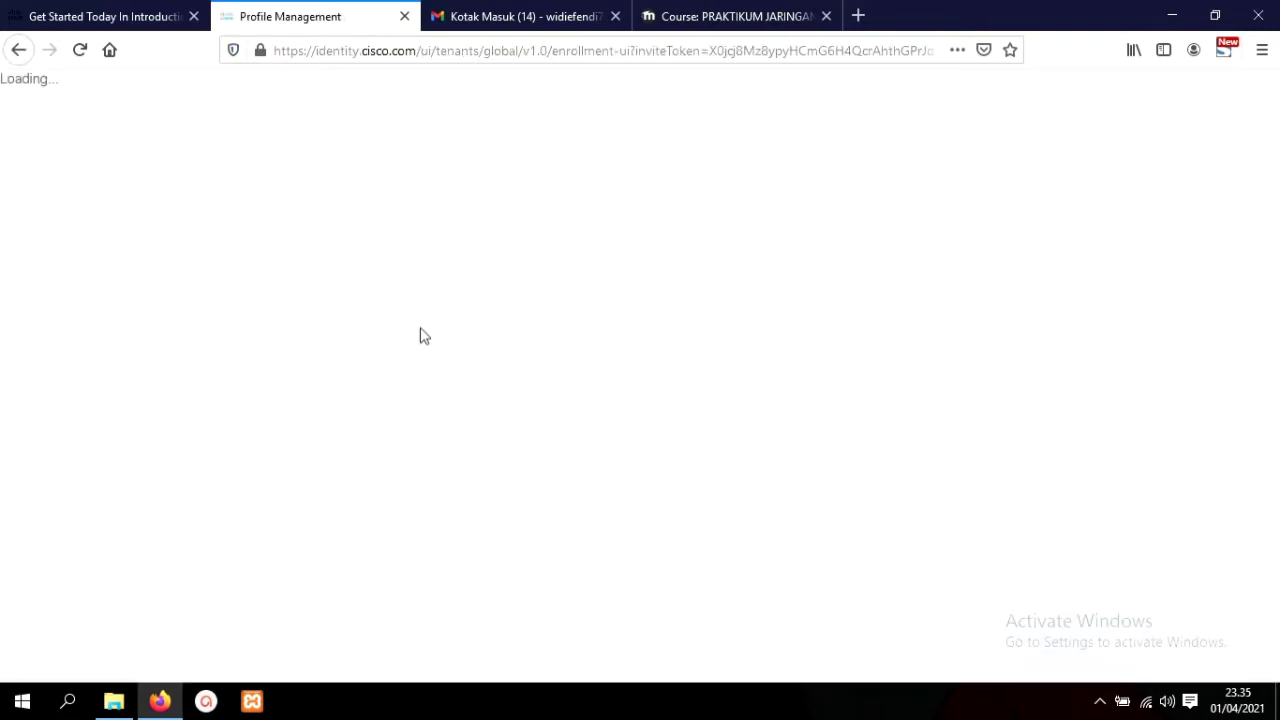
Set the Country or Region to Indonesia by searching 'ind' in the list.
{"action": "left_click", "coordinate": [524, 384]}
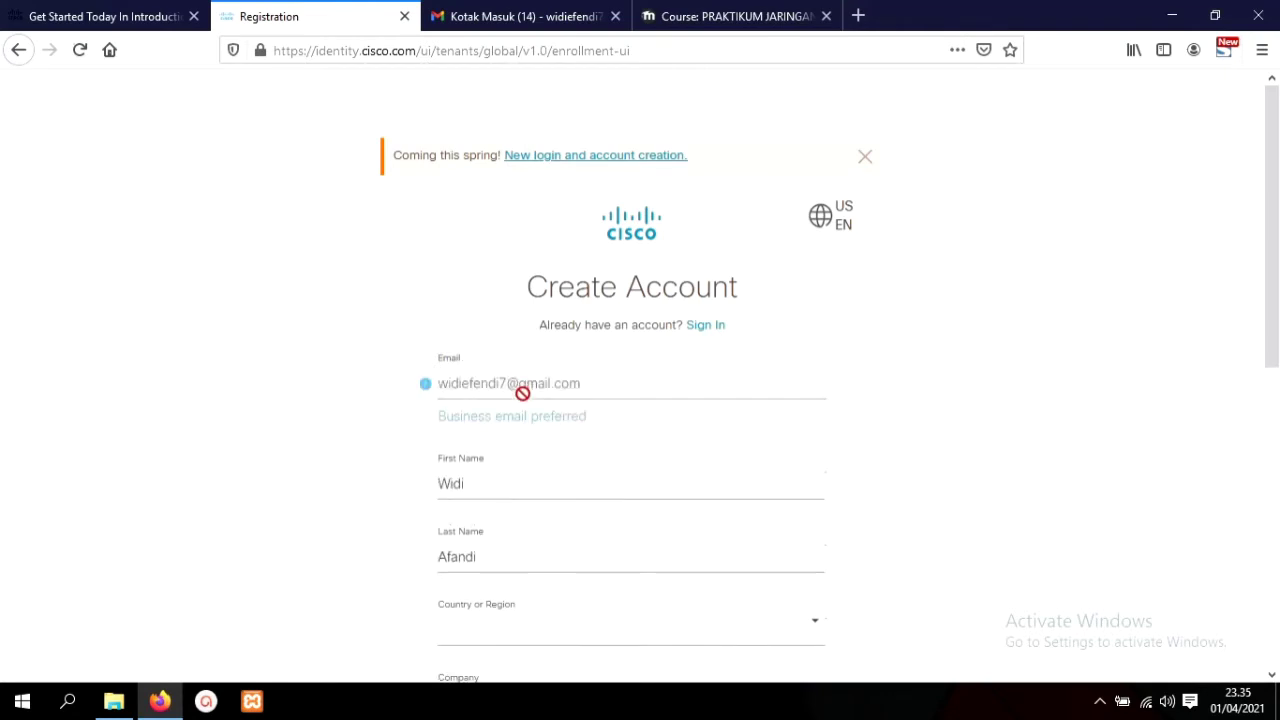
{"action": "scroll", "coordinate": [524, 386], "scroll_direction": "down", "scroll_amount": 3}
{"action": "scroll", "coordinate": [528, 390], "scroll_direction": "up", "scroll_amount": 3}
{"action": "scroll", "coordinate": [663, 290], "scroll_direction": "down", "scroll_amount": 3}
{"action": "scroll", "coordinate": [665, 296], "scroll_direction": "down", "scroll_amount": 3}
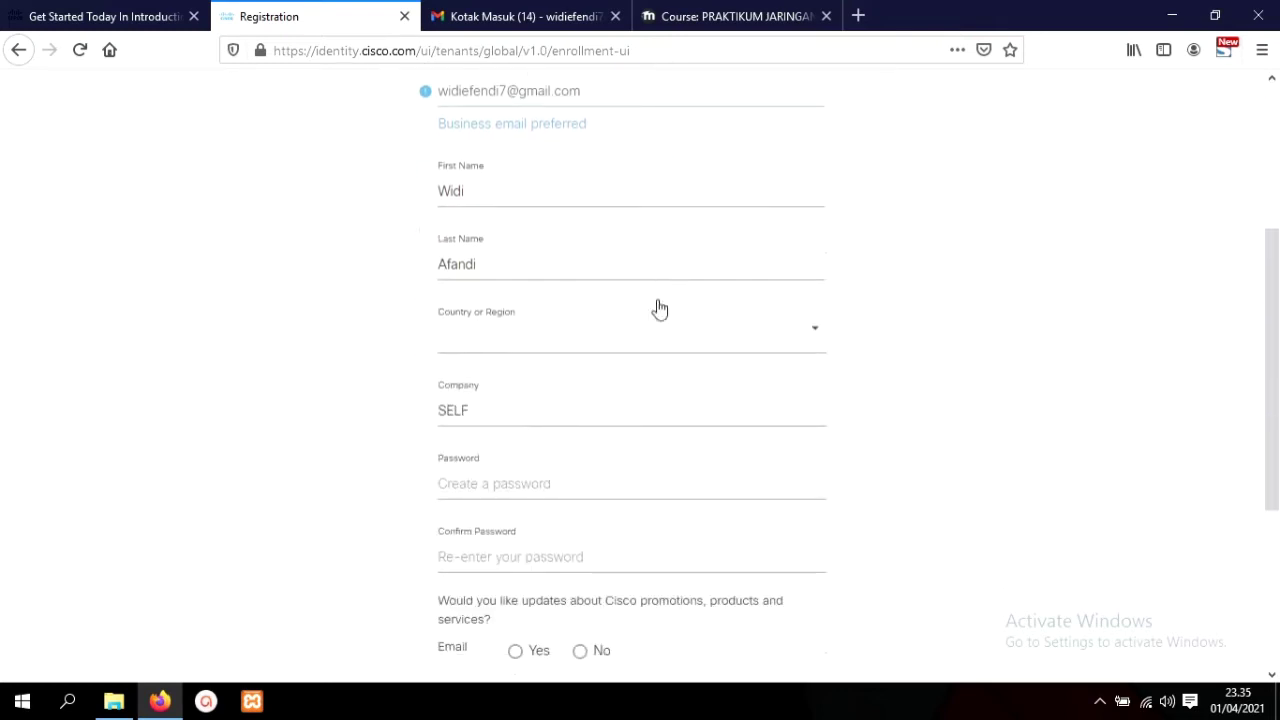
{"action": "scroll", "coordinate": [531, 183], "scroll_direction": "up", "scroll_amount": 2}
{"action": "scroll", "coordinate": [531, 183], "scroll_direction": "up", "scroll_amount": 1}
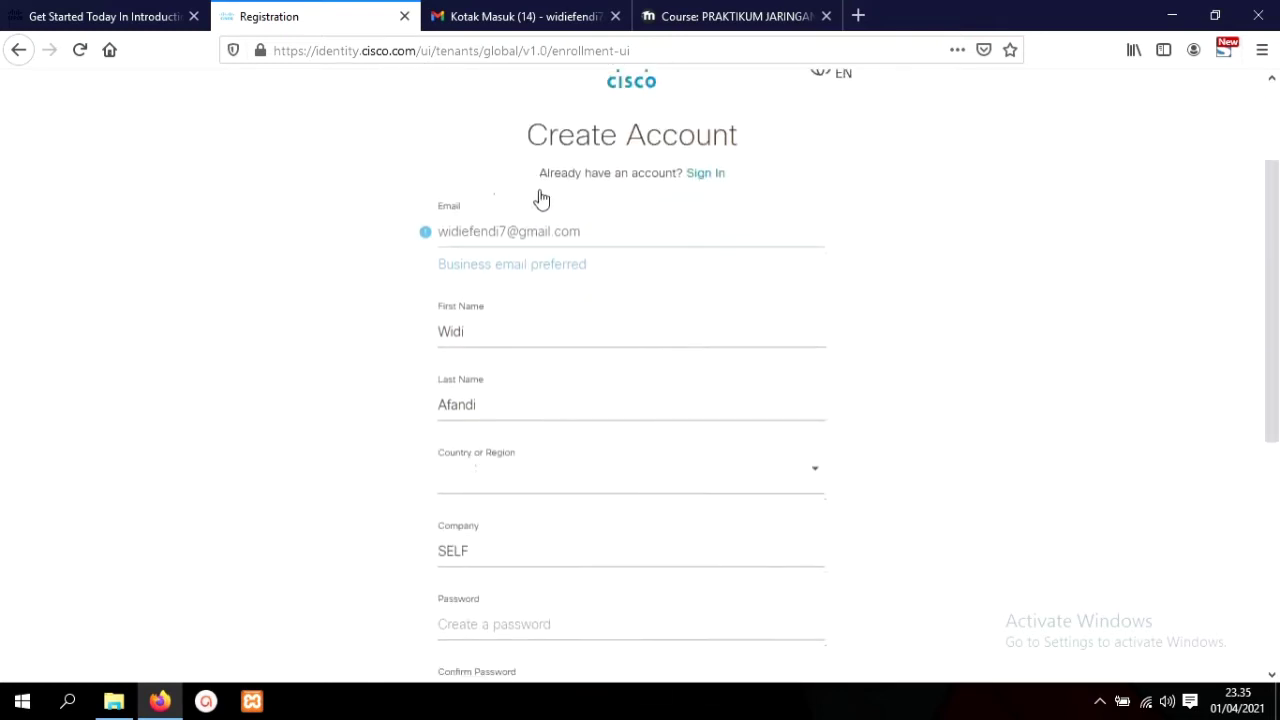
{"action": "scroll", "coordinate": [540, 197], "scroll_direction": "down", "scroll_amount": 3}
{"action": "scroll", "coordinate": [509, 163], "scroll_direction": "down", "scroll_amount": 1}
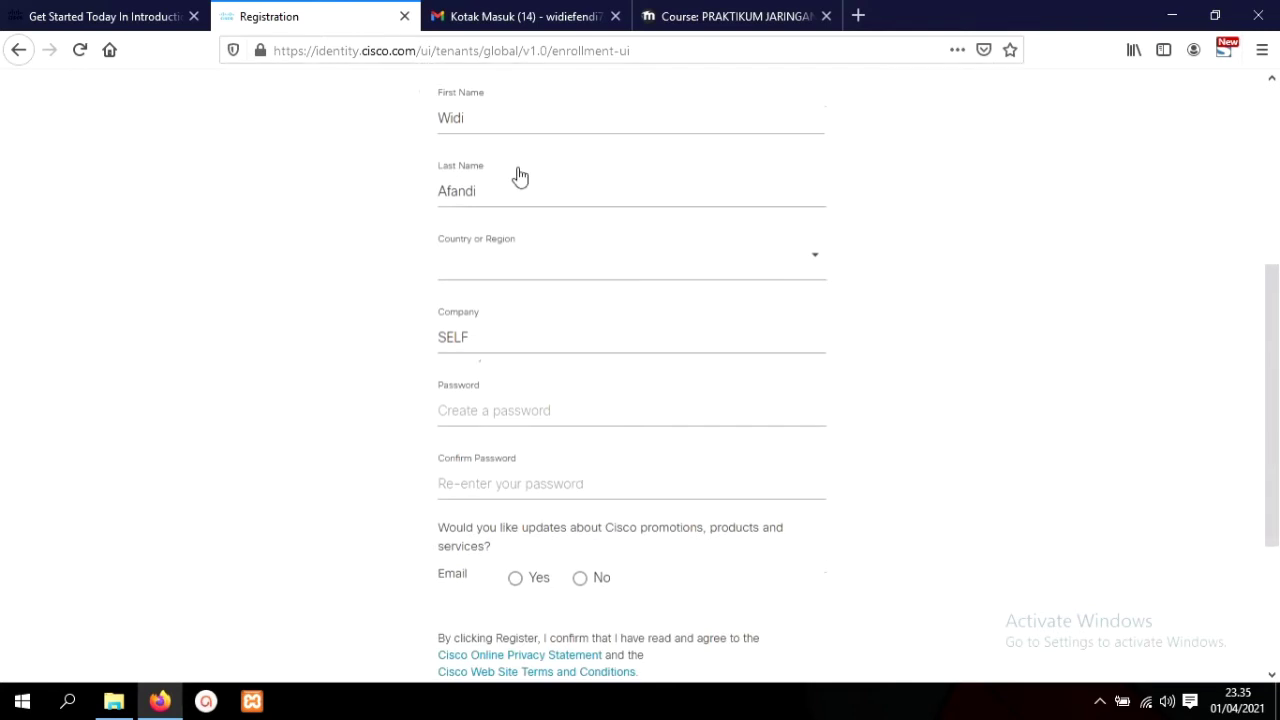
{"action": "scroll", "coordinate": [520, 160], "scroll_direction": "down", "scroll_amount": 1}
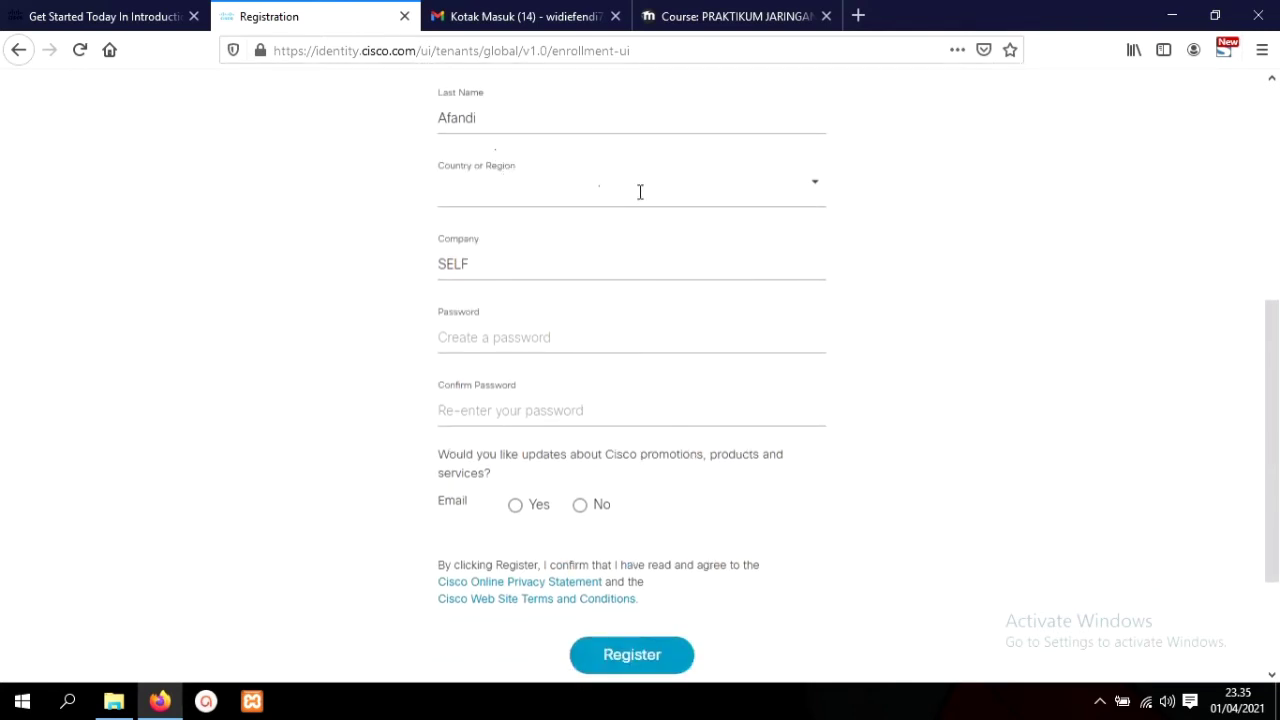
{"action": "left_click", "coordinate": [775, 181]}
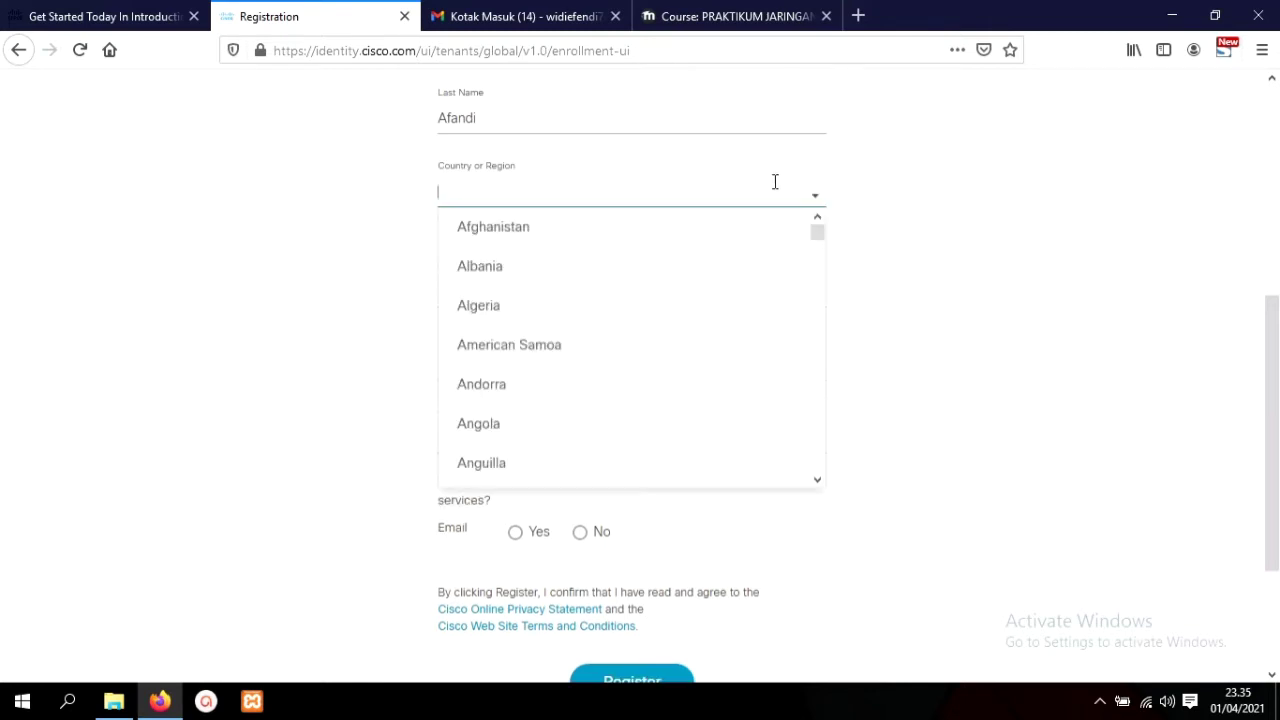
{"action": "type", "text": "ind"}
{"action": "key", "text": "Down"}
{"action": "key", "text": "Down"}
{"action": "key", "text": "Down"}
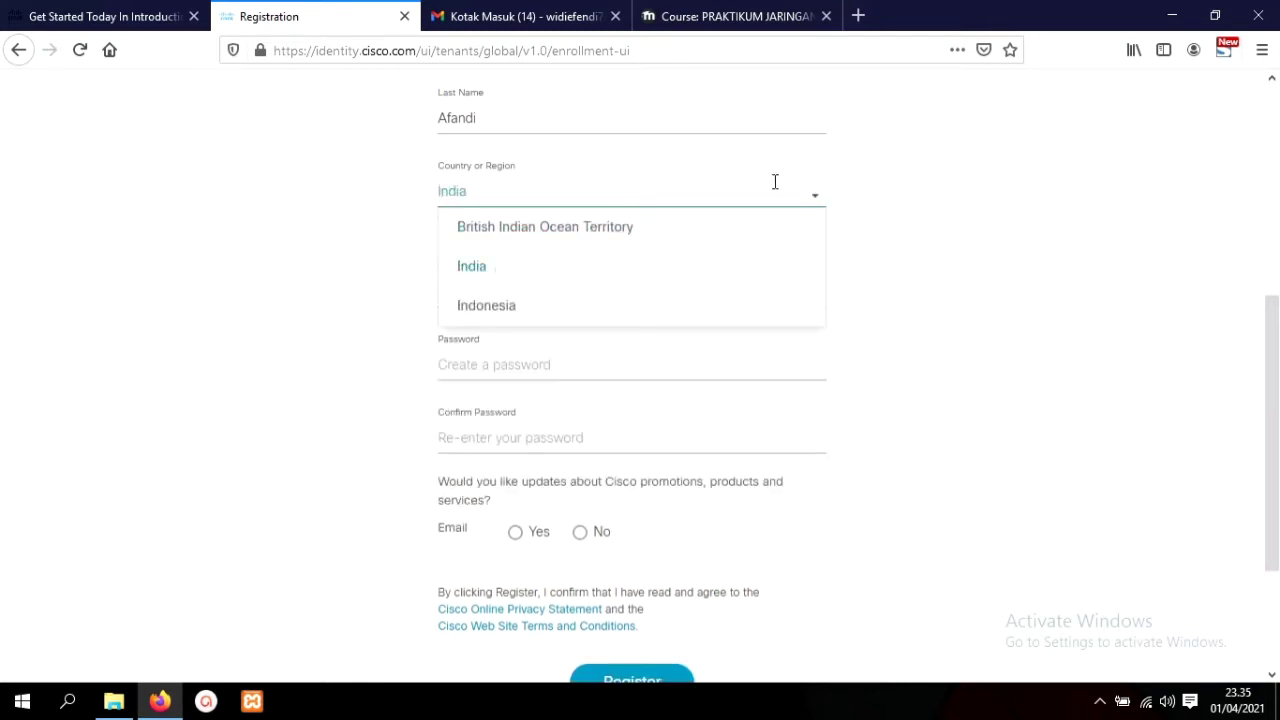
{"action": "key", "text": "Return"}
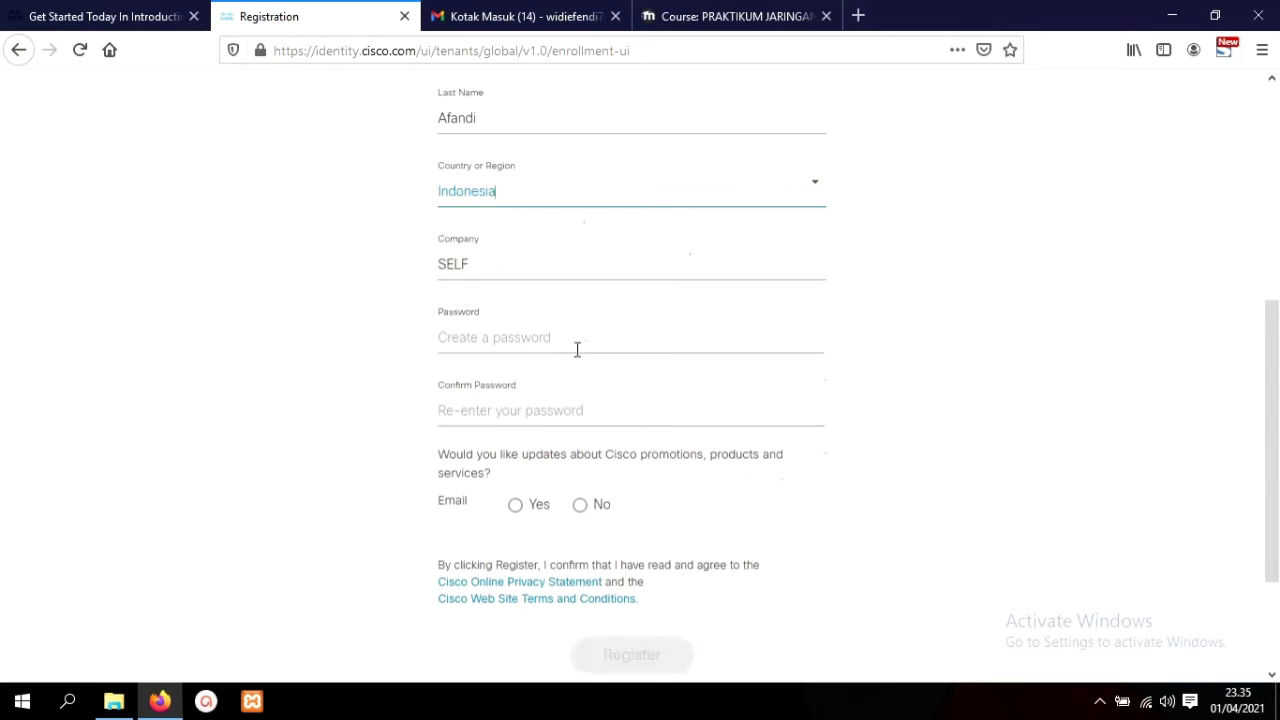
Enter the account password in the Password and Confirm Password fields.
{"action": "left_click", "coordinate": [564, 336]}
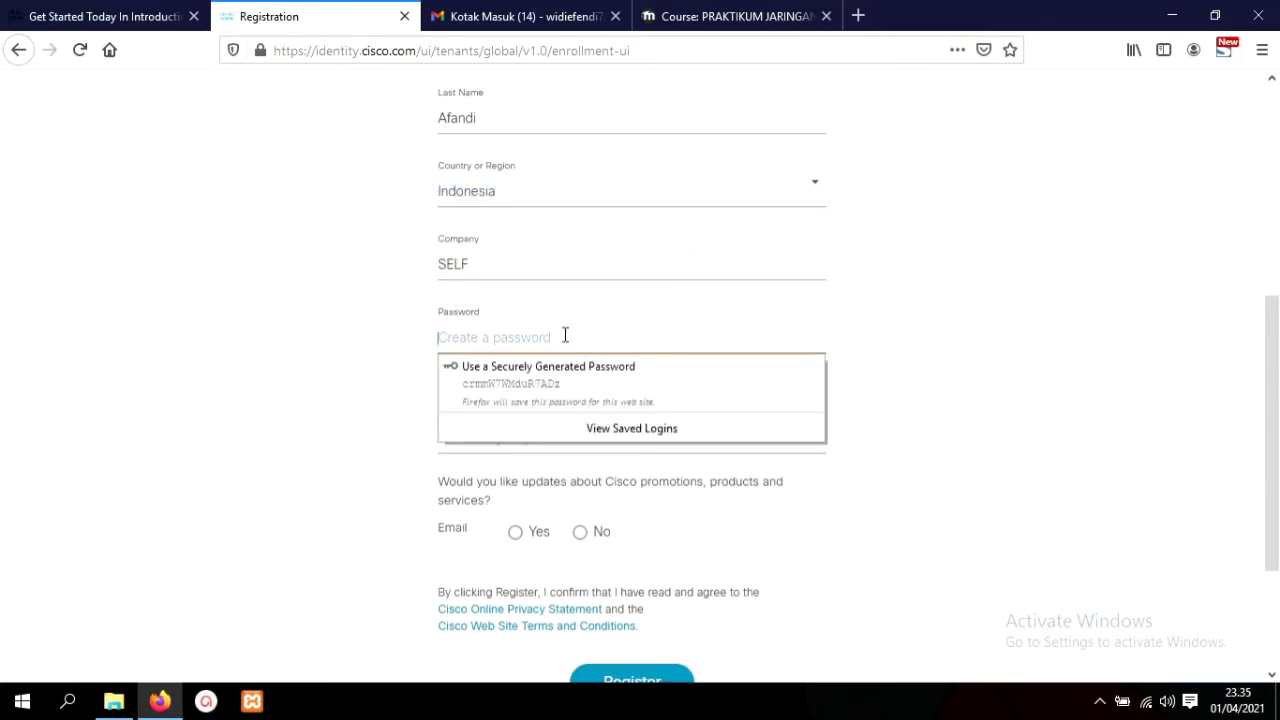
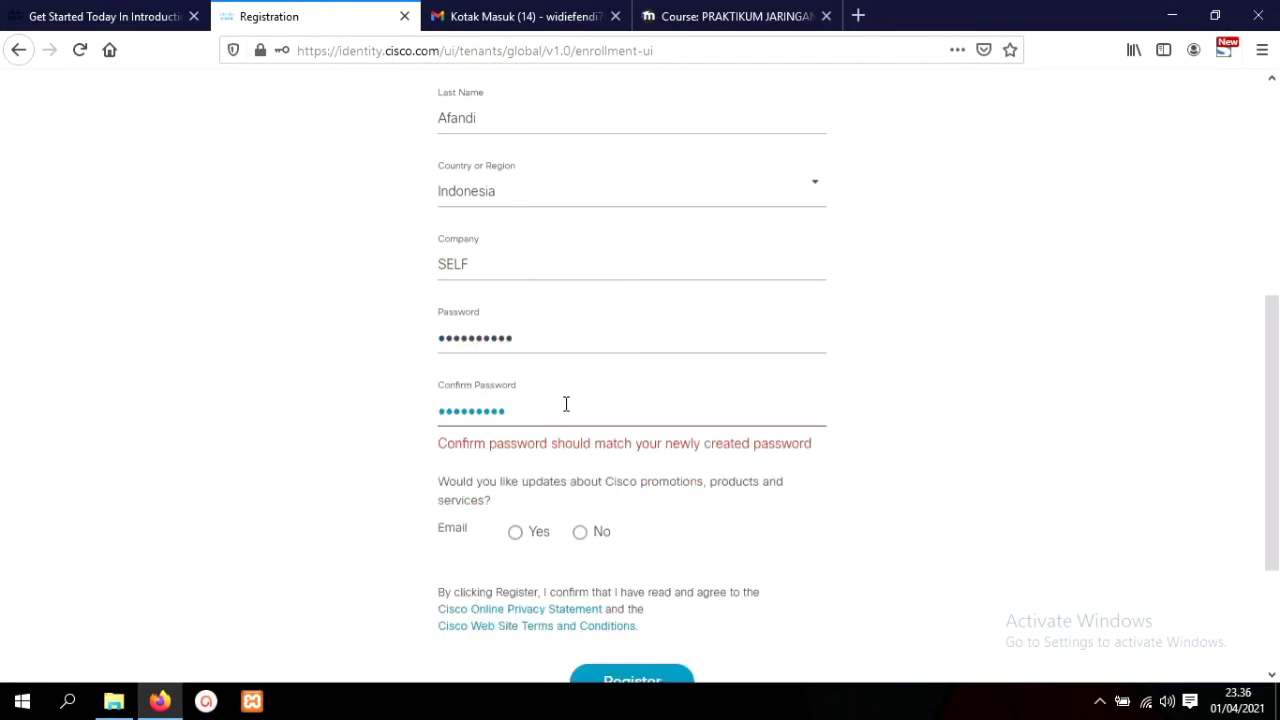
{"action": "scroll", "coordinate": [566, 403], "scroll_direction": "down", "scroll_amount": 2}
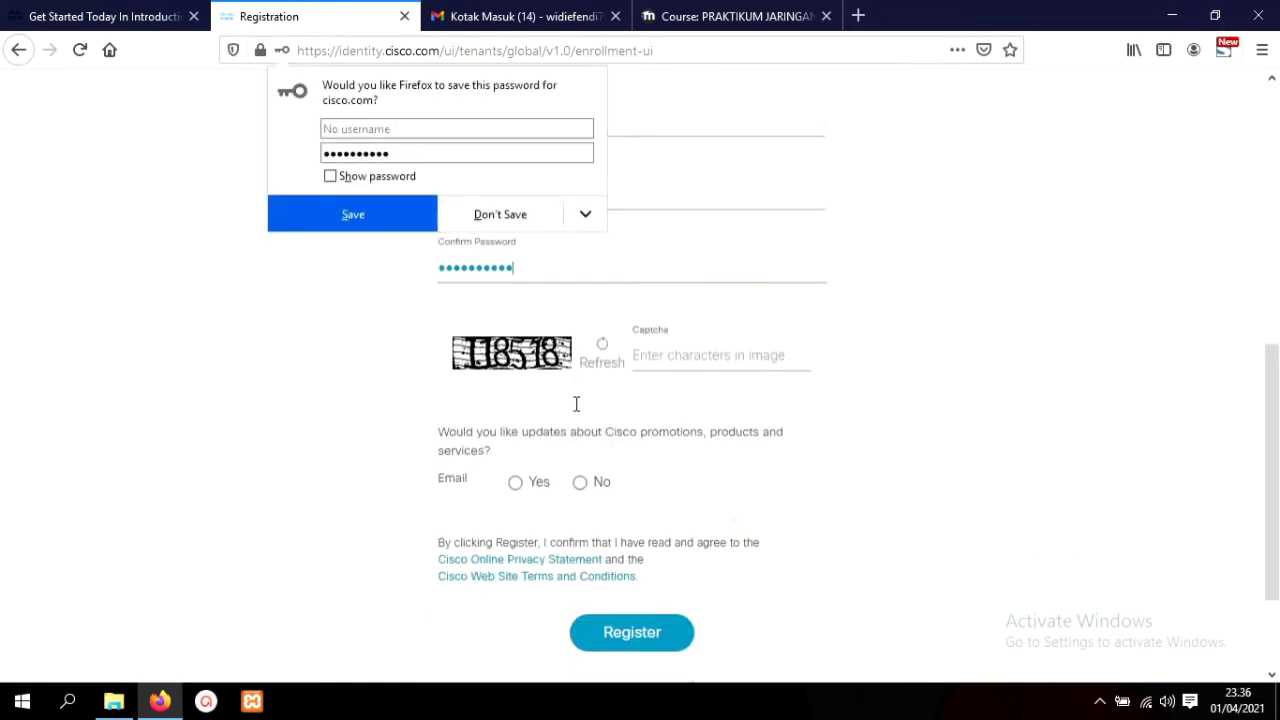
Enter the captcha digits, answer No to email updates, and register.
{"action": "left_click", "coordinate": [652, 355]}
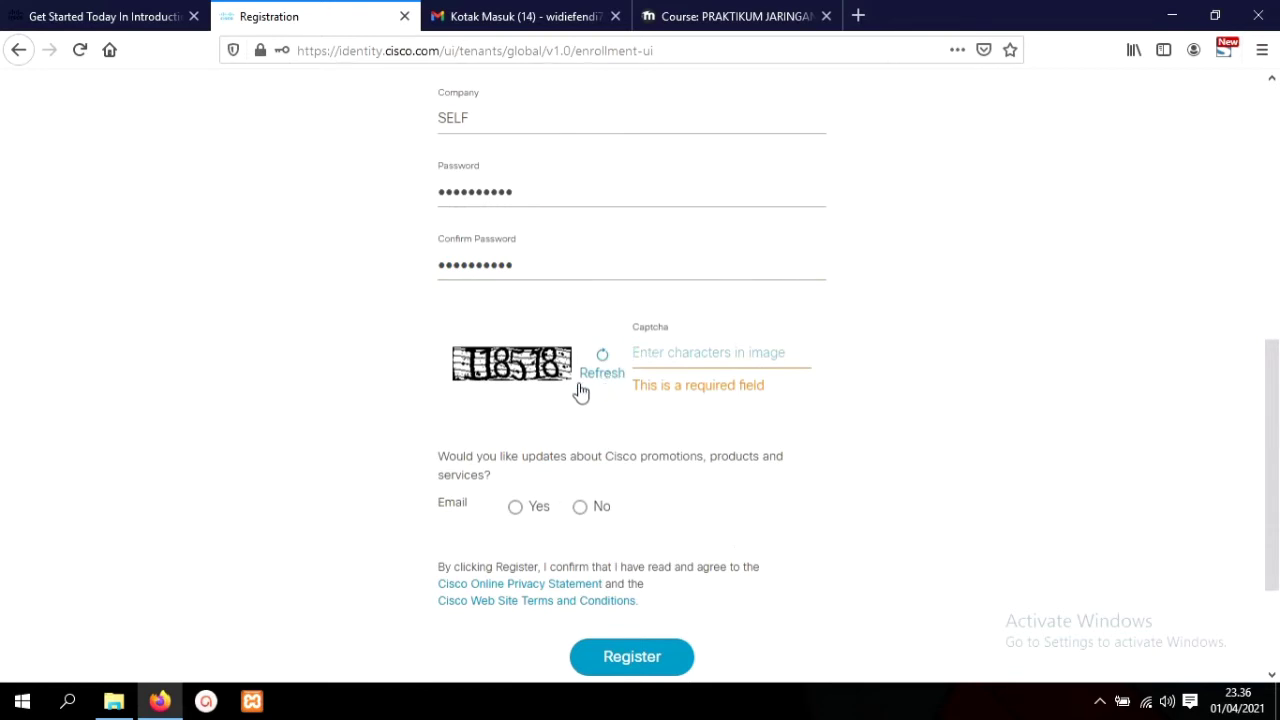
{"action": "type", "text": "118"}
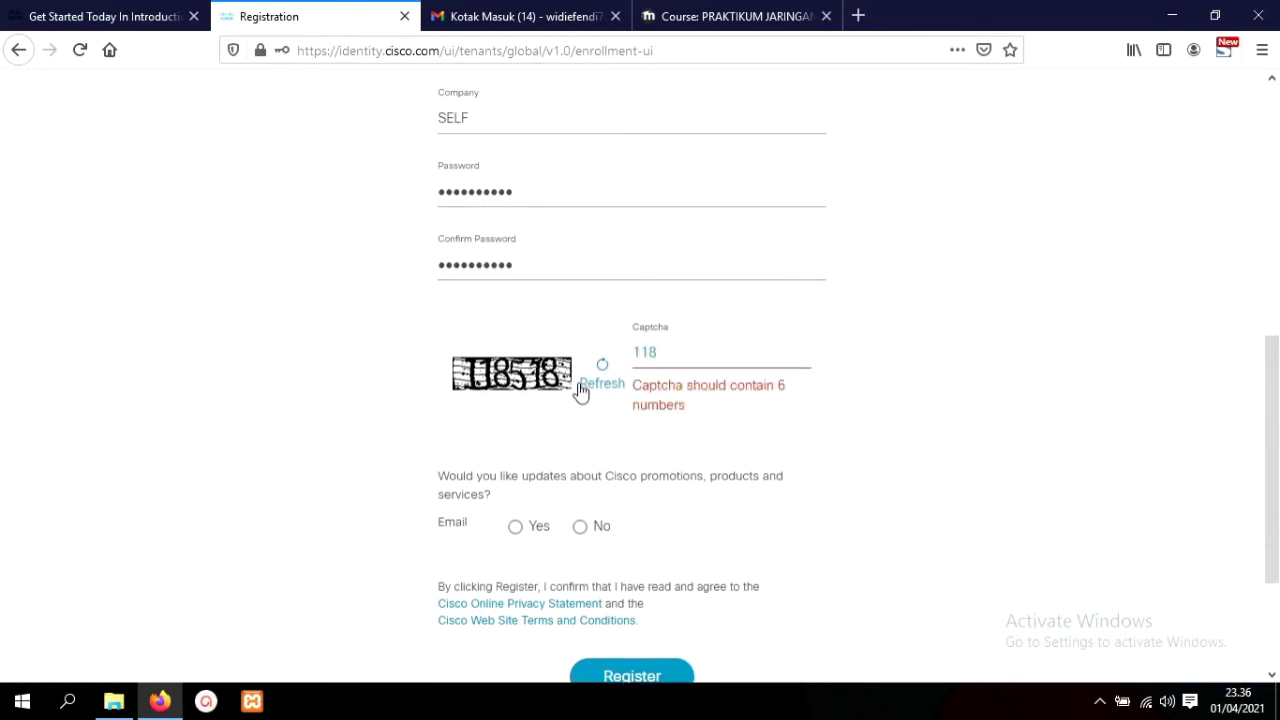
{"action": "type", "text": "518"}
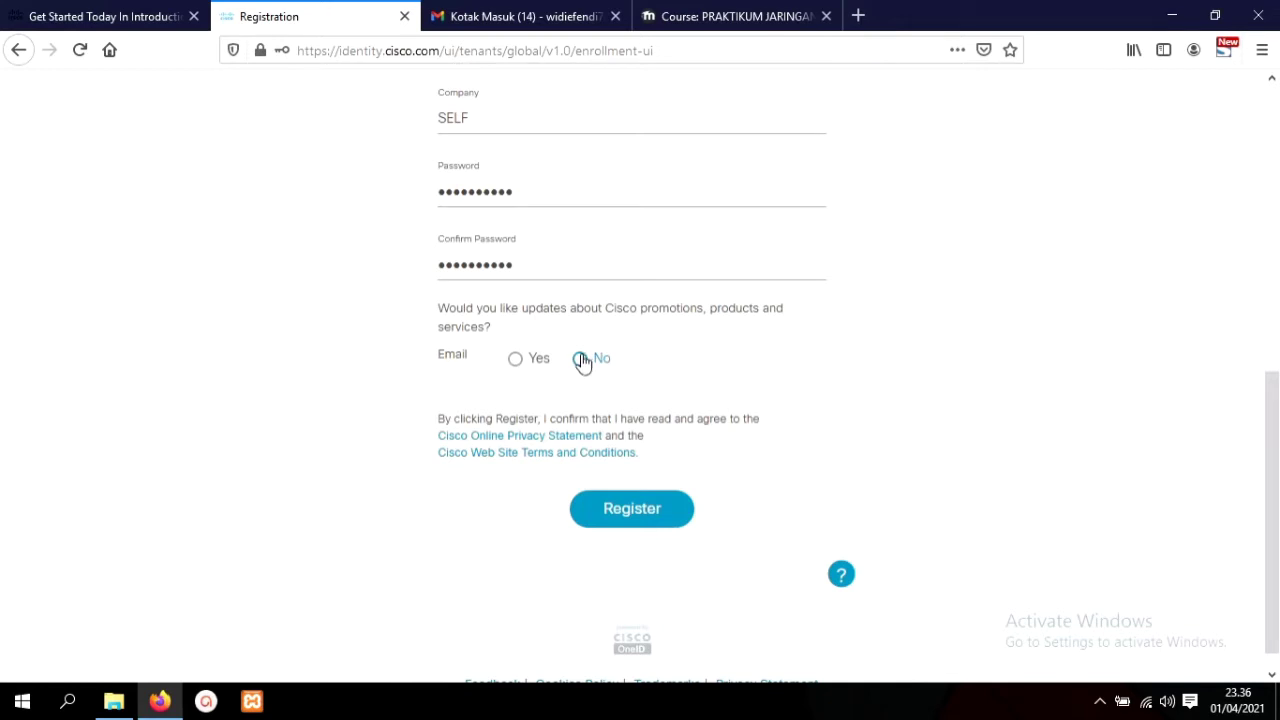
{"action": "left_click", "coordinate": [581, 359]}
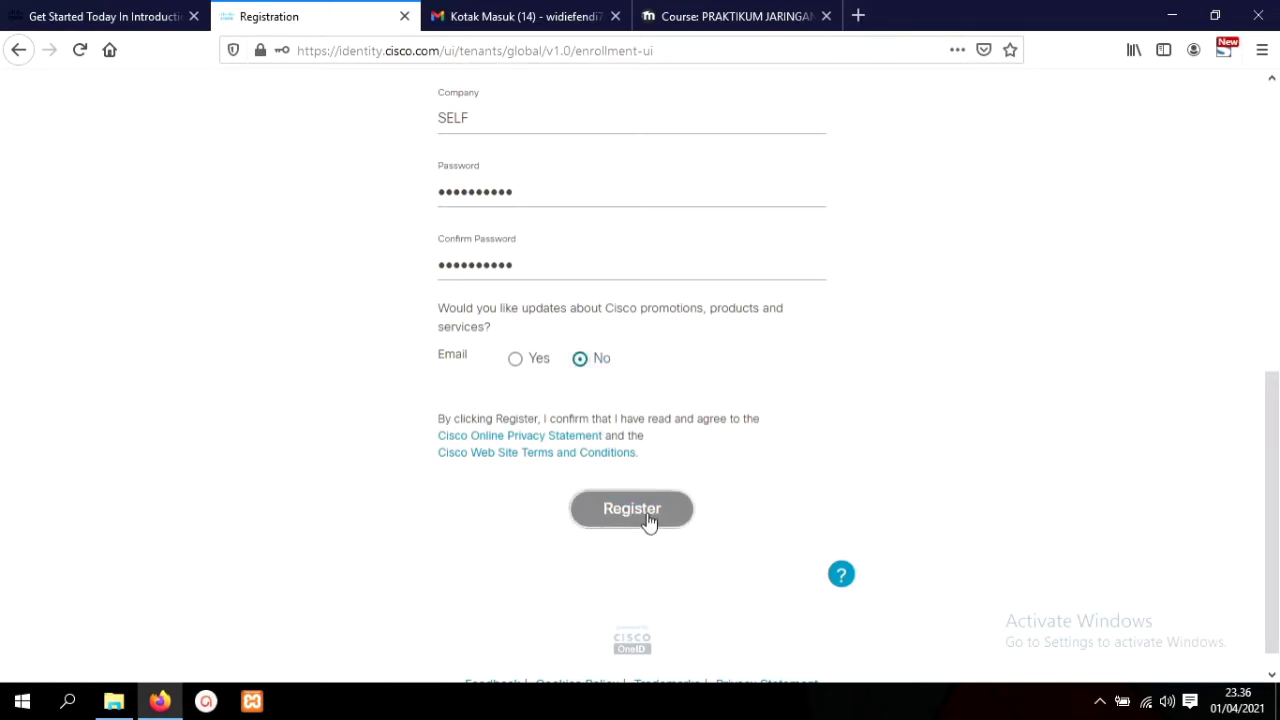
{"action": "left_click", "coordinate": [648, 518]}
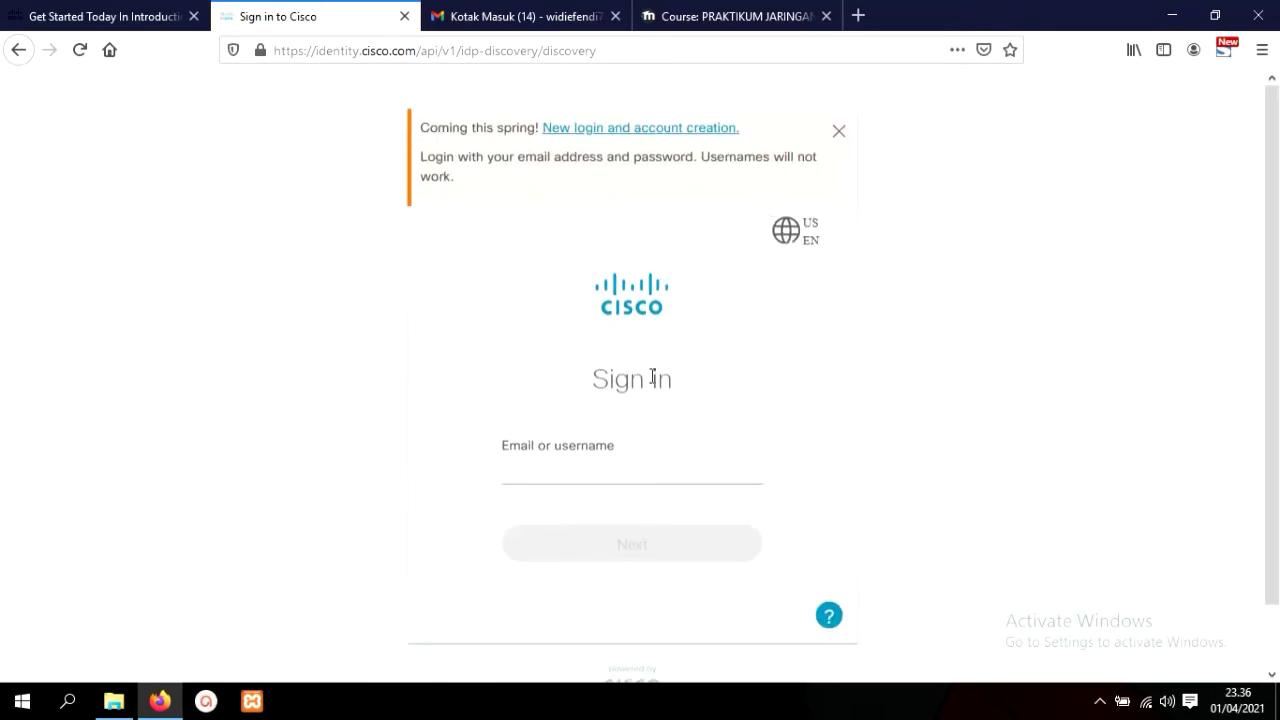
Sign in with the account email and password, declining to save the login.
{"action": "left_click", "coordinate": [589, 463]}
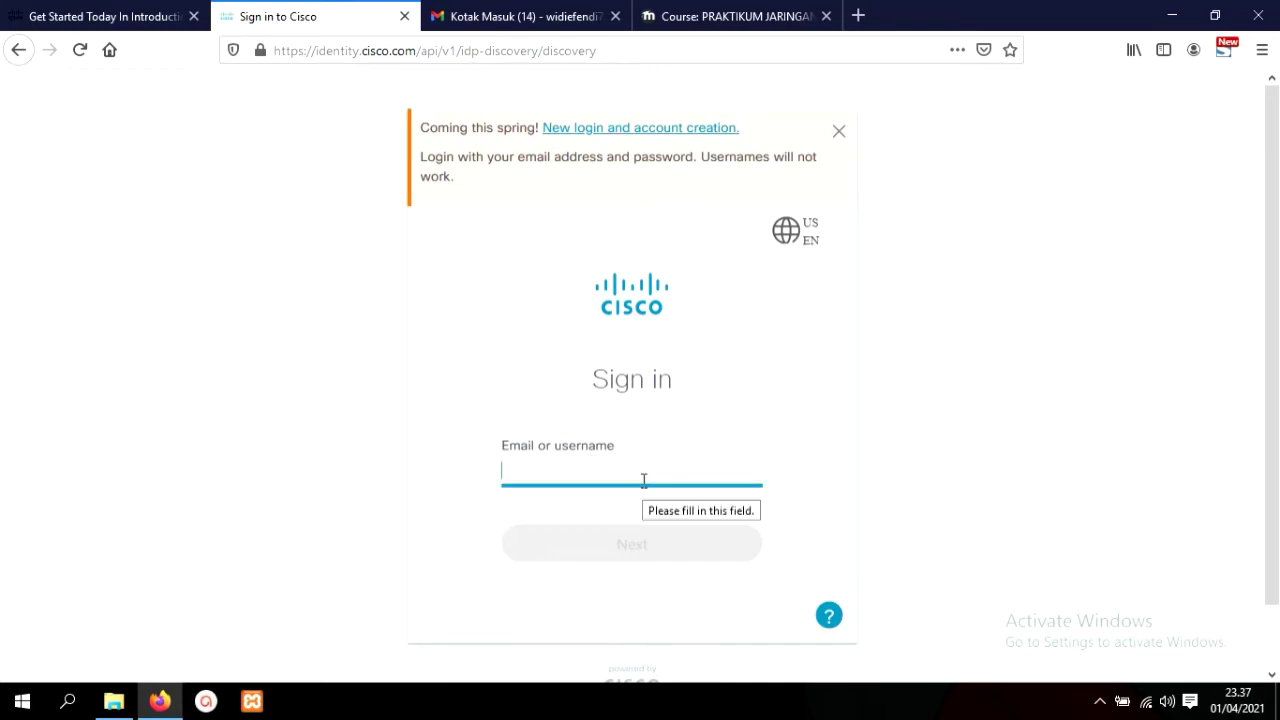
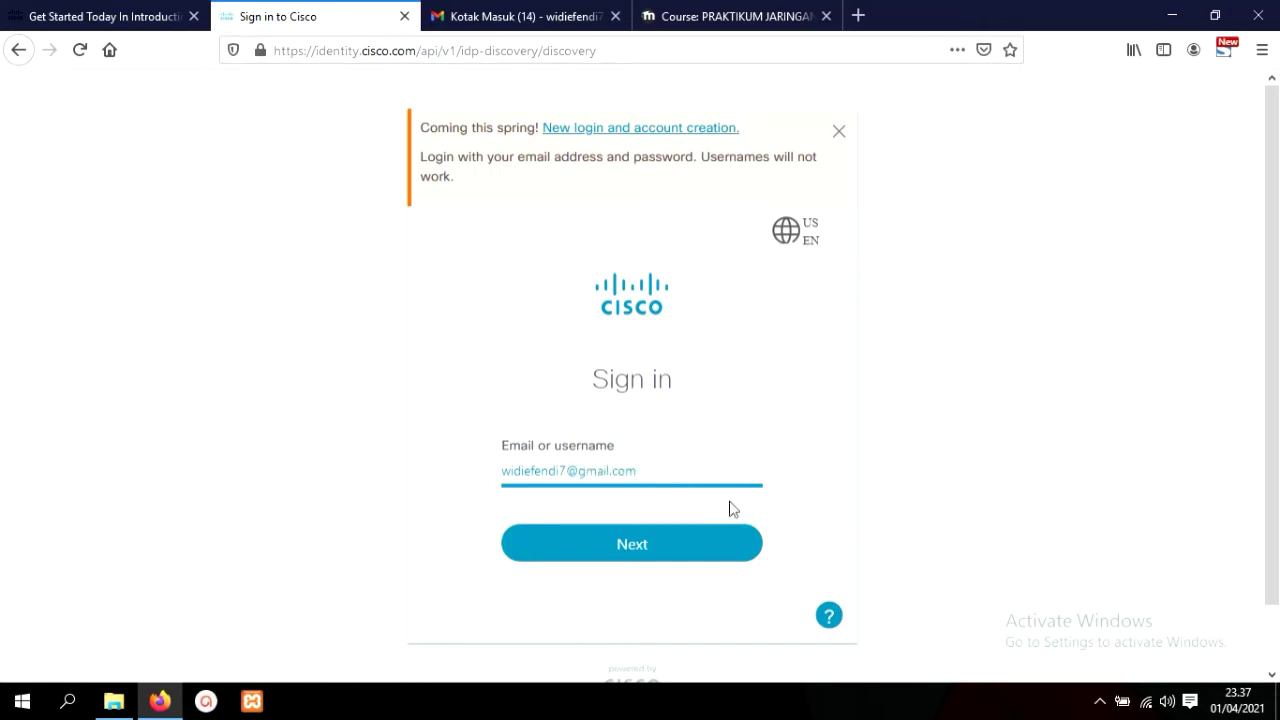
{"action": "left_click", "coordinate": [714, 543]}
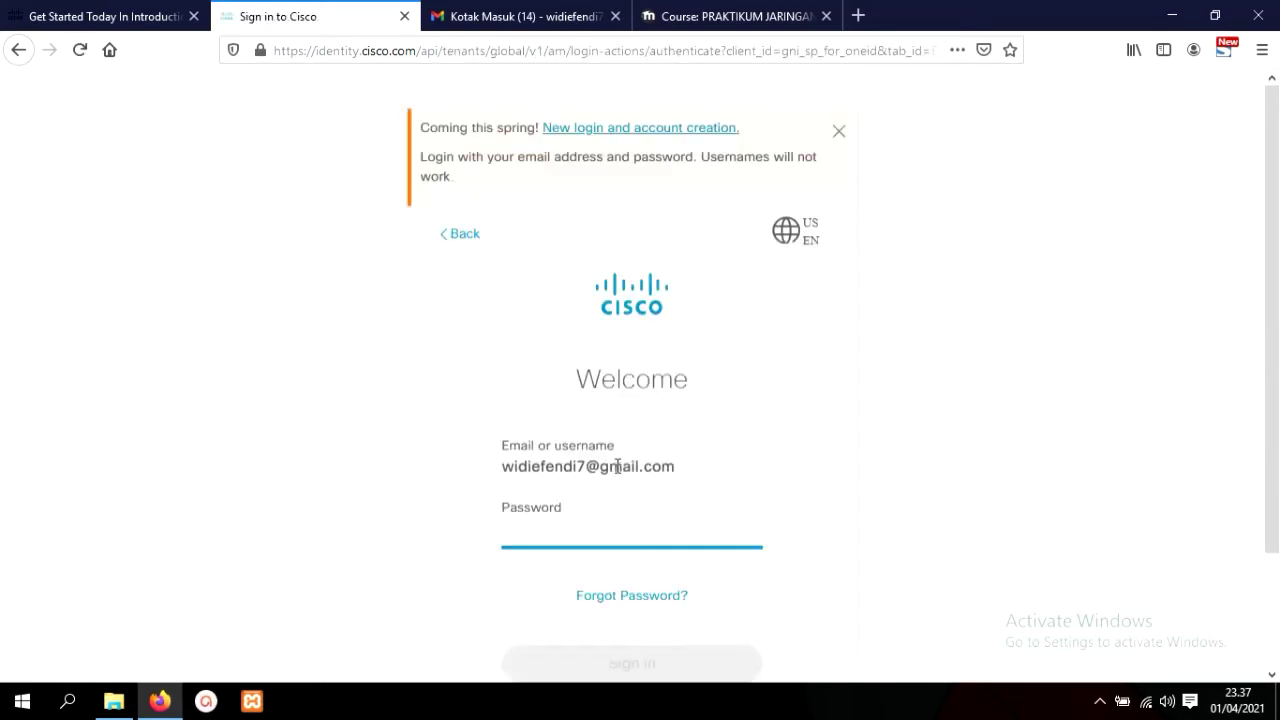
{"action": "type", "text": "••"}
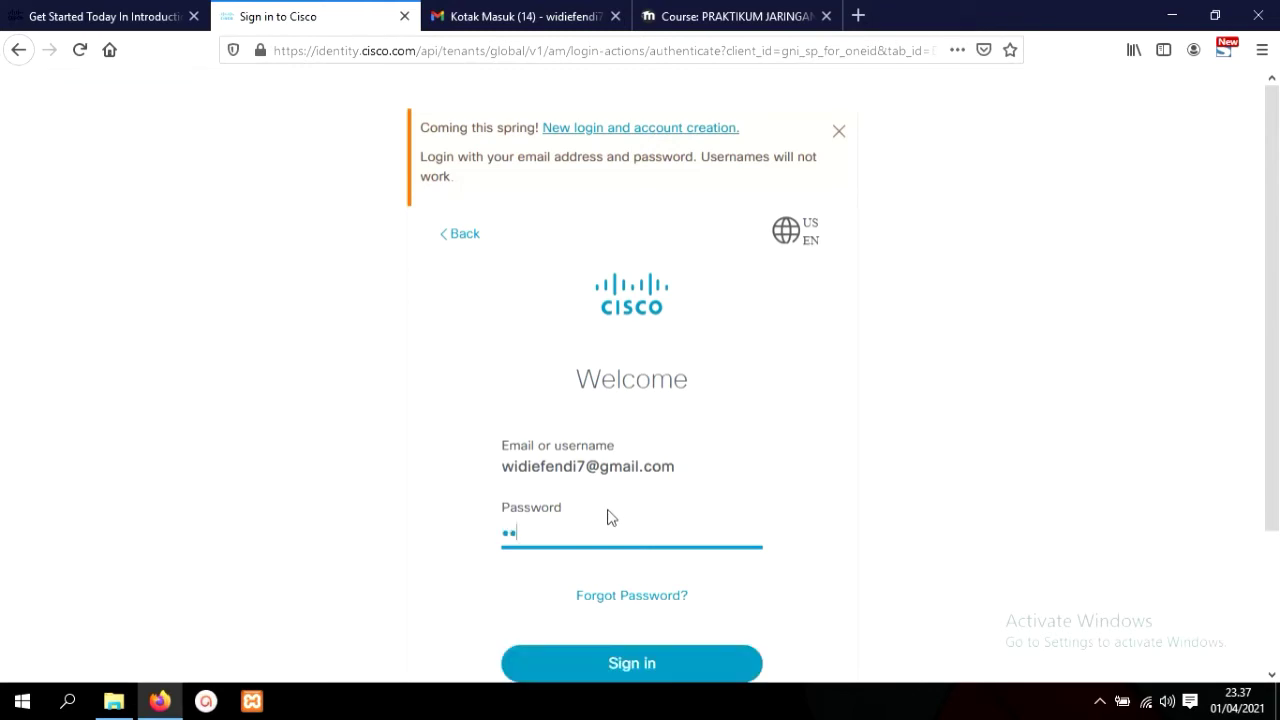
{"action": "type", "text": "•••"}
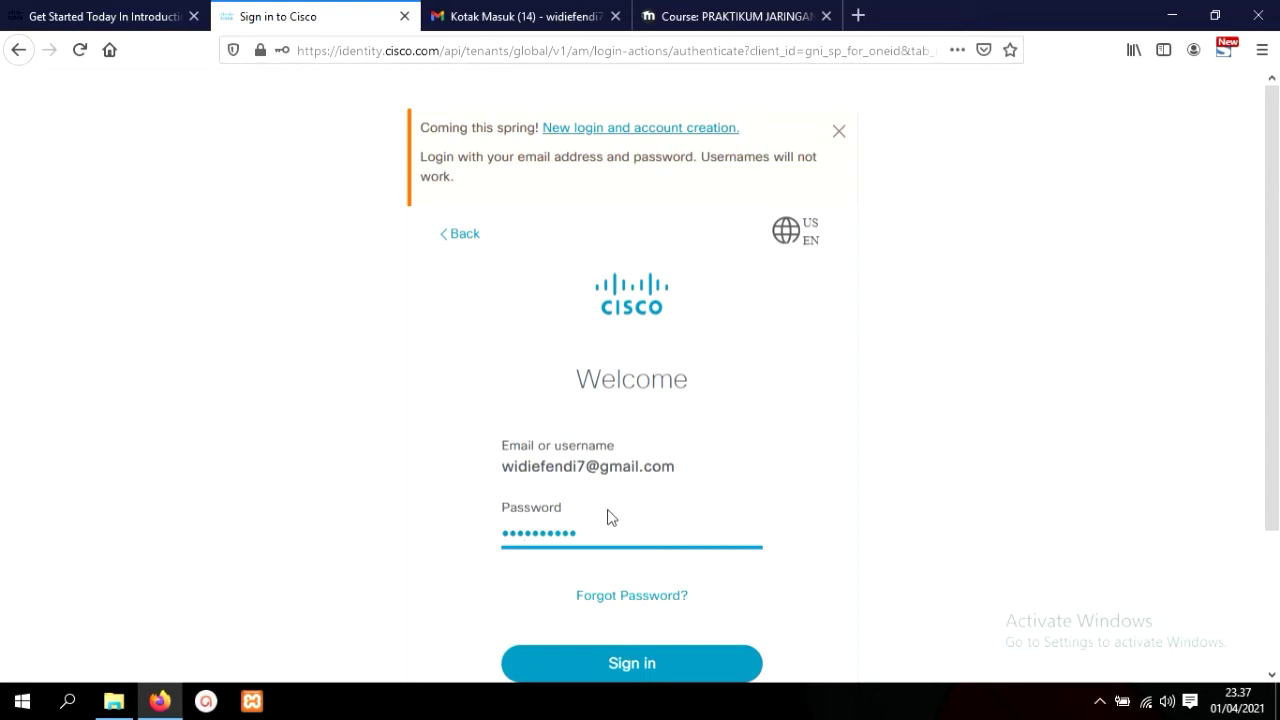
{"action": "key", "text": "Return"}
{"action": "left_click", "coordinate": [493, 198]}
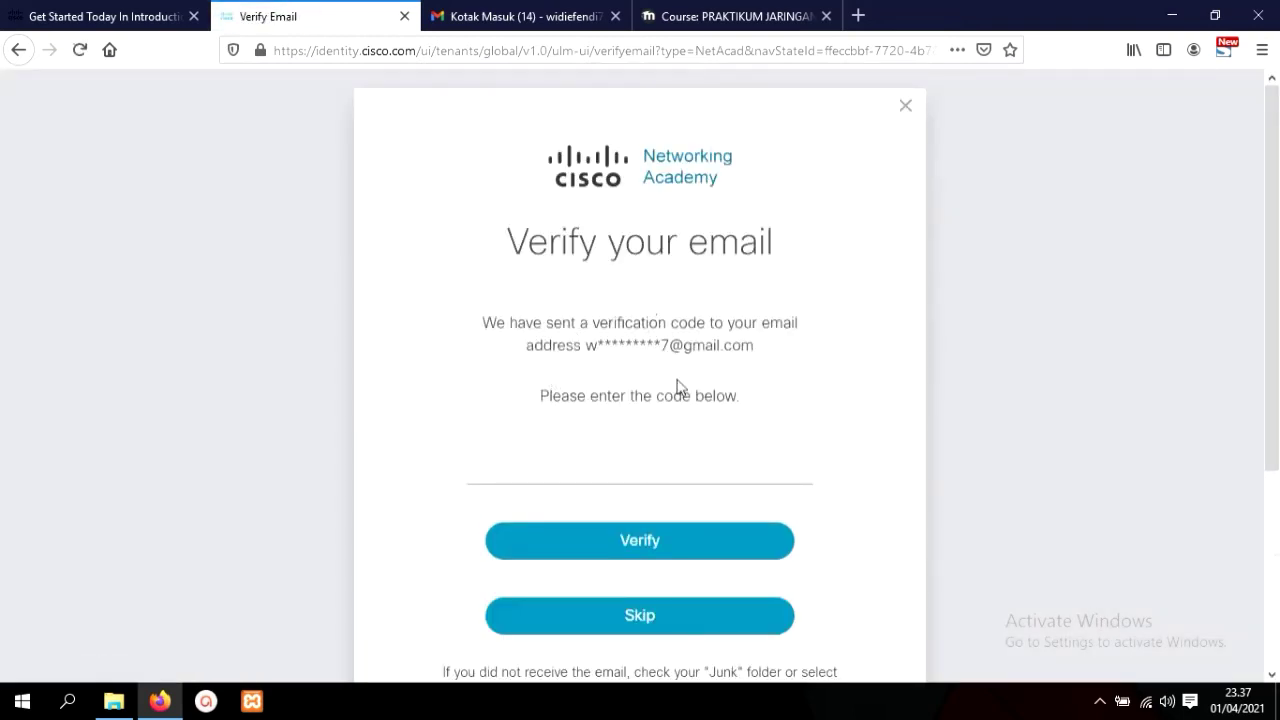
Check the Verify your email page, then go to the Gmail inbox tab.
{"action": "scroll", "coordinate": [677, 390], "scroll_direction": "down", "scroll_amount": 1}
{"action": "scroll", "coordinate": [680, 377], "scroll_direction": "up", "scroll_amount": 1}
{"action": "left_click", "coordinate": [510, 12]}
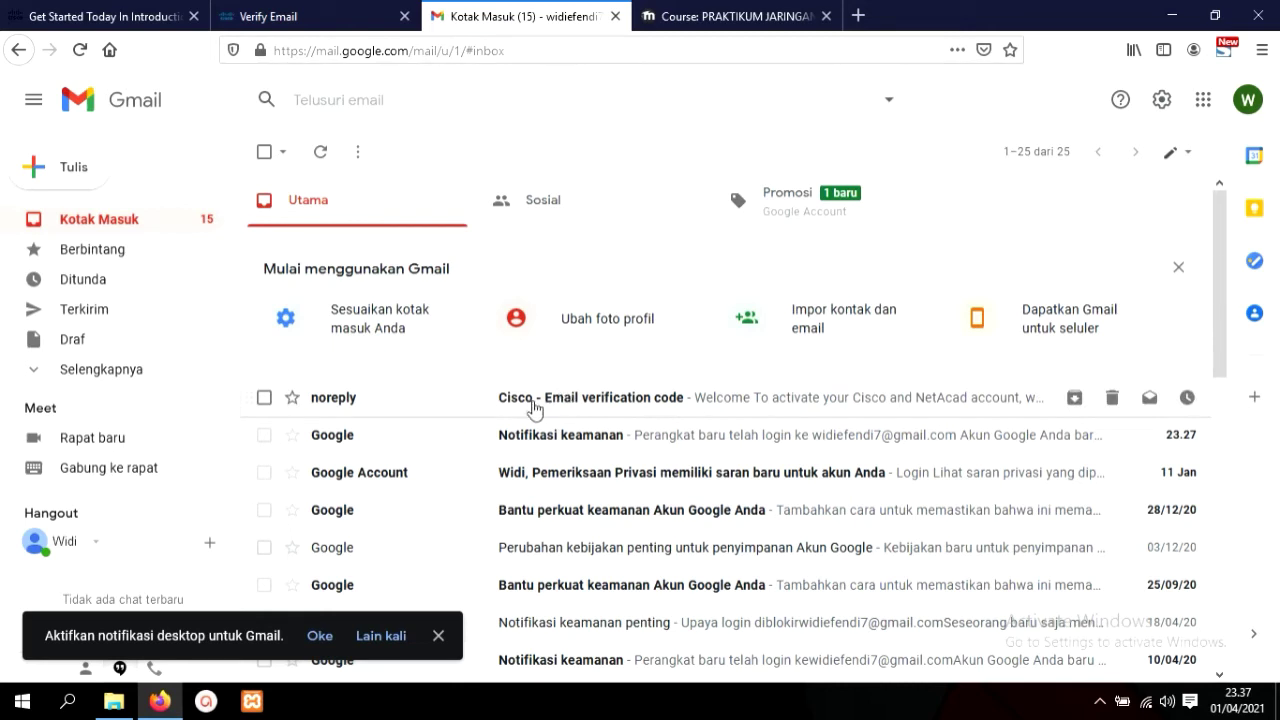
Open the 'Cisco - Email verification code' message, select the code, and return to verification.
{"action": "left_click", "coordinate": [535, 403]}
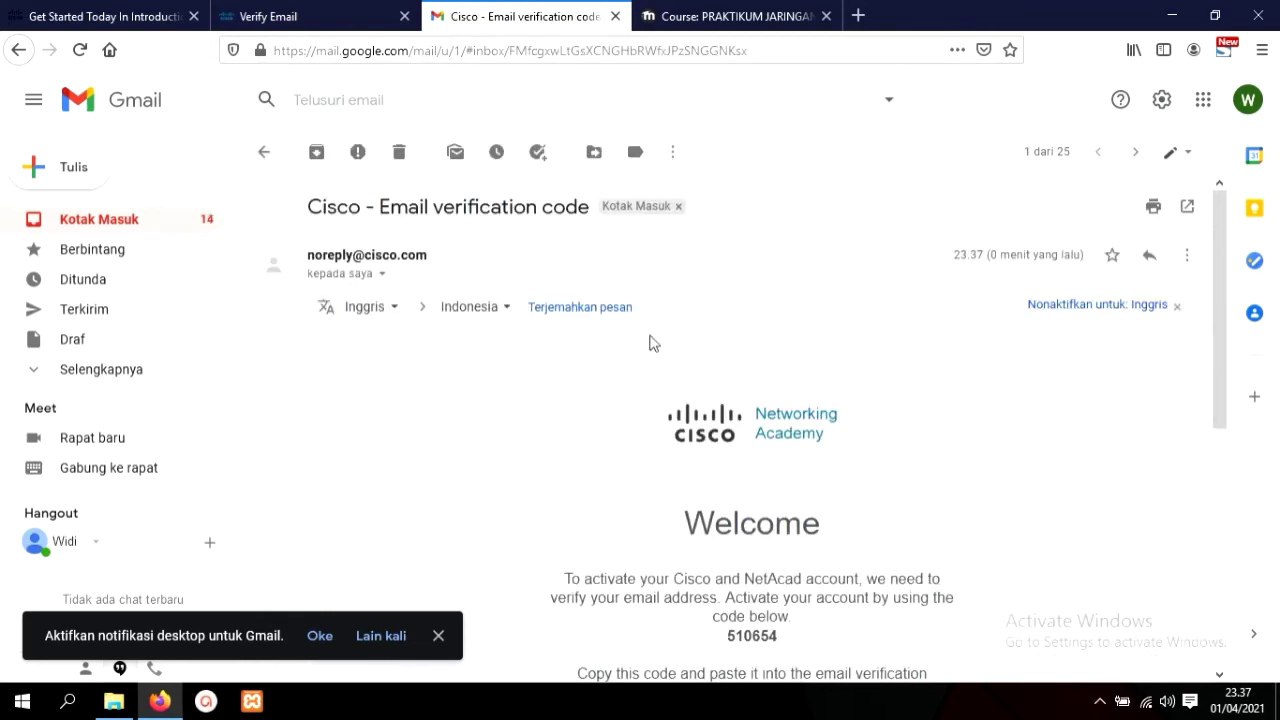
{"action": "scroll", "coordinate": [649, 345], "scroll_direction": "down", "scroll_amount": 3}
{"action": "scroll", "coordinate": [640, 340], "scroll_direction": "up", "scroll_amount": 1}
{"action": "scroll", "coordinate": [626, 337], "scroll_direction": "down", "scroll_amount": 1}
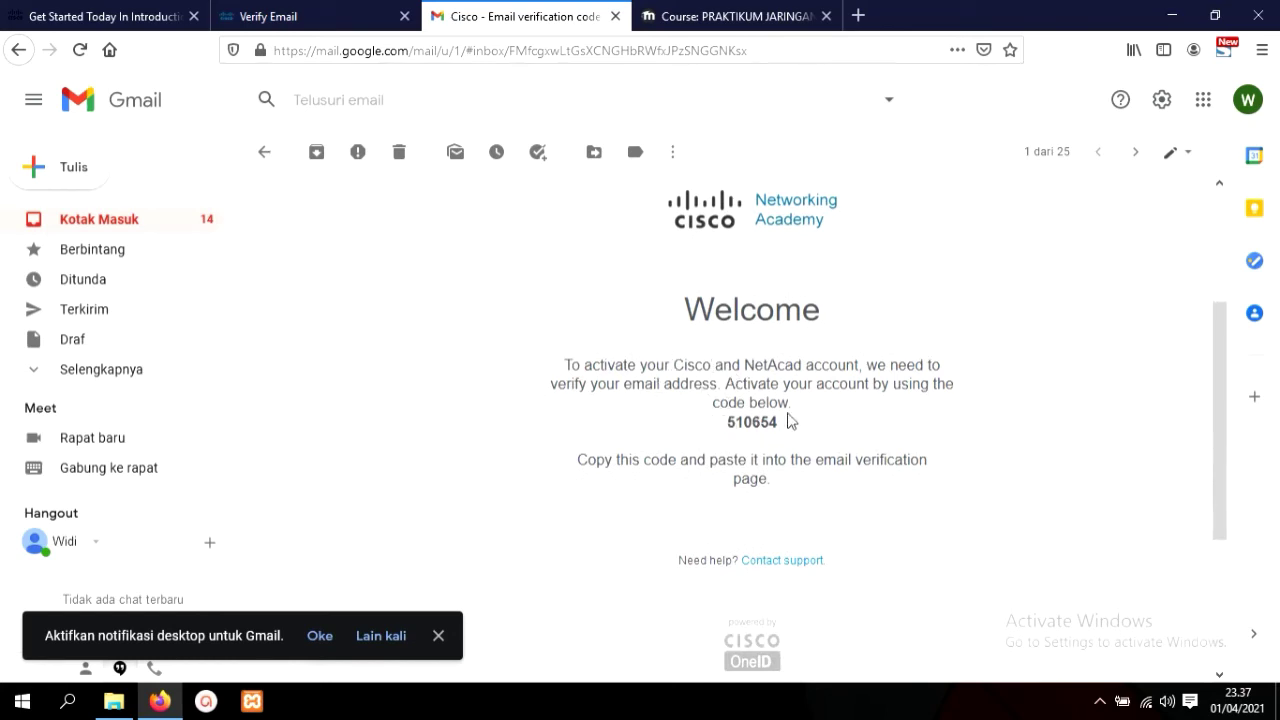
{"action": "left_click_drag", "start_coordinate": [780, 422], "coordinate": [735, 422]}
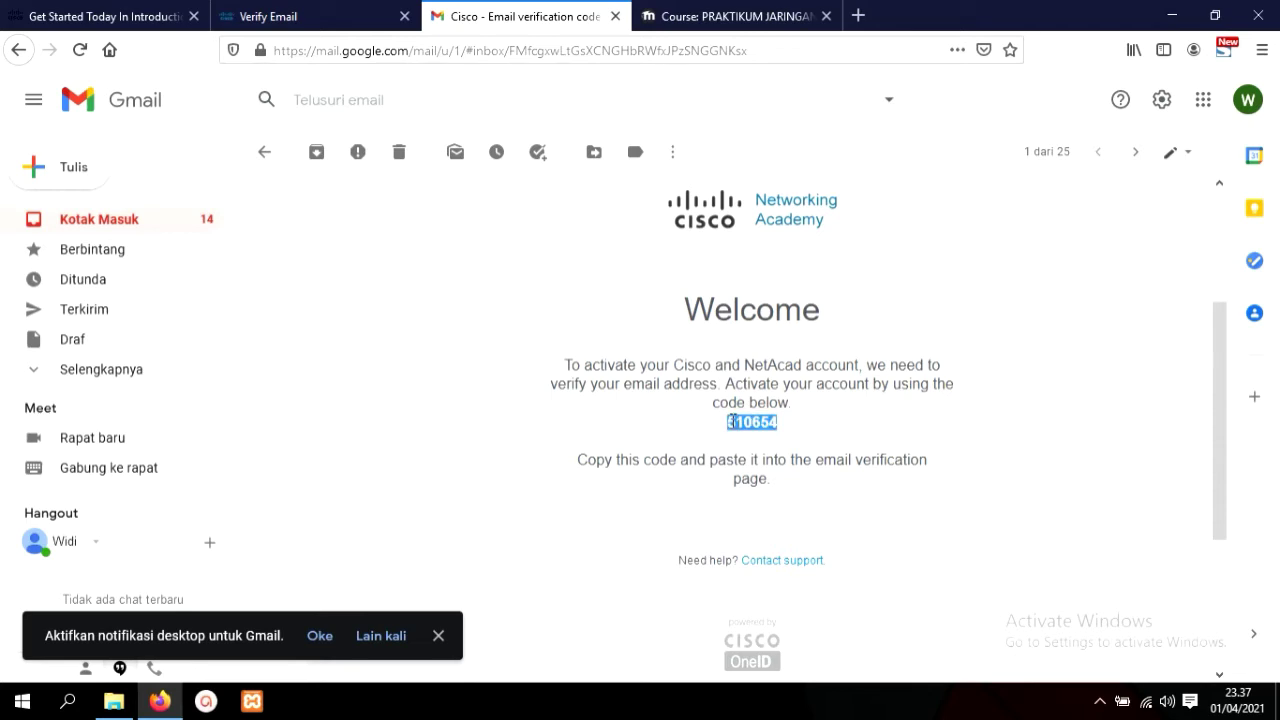
{"action": "left_click", "coordinate": [300, 16]}
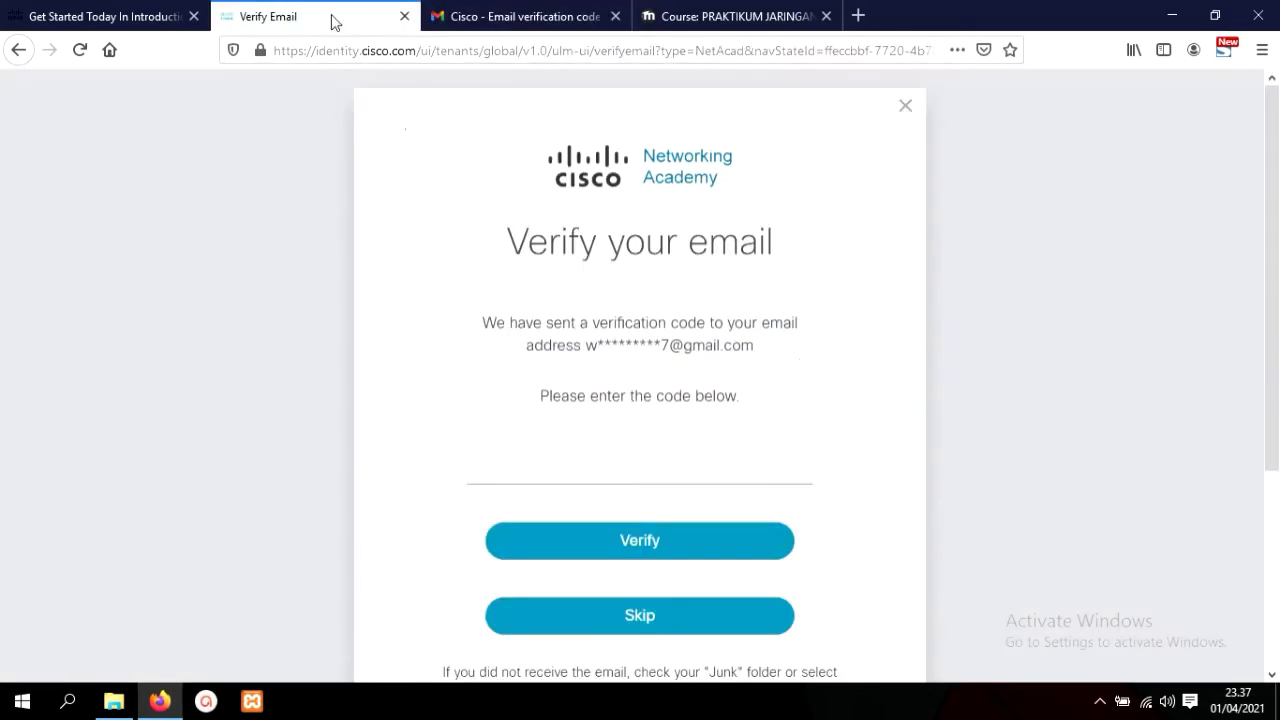
Paste the emailed code, verify it, then close the NetAcad profile tab.
{"action": "left_click", "coordinate": [616, 463]}
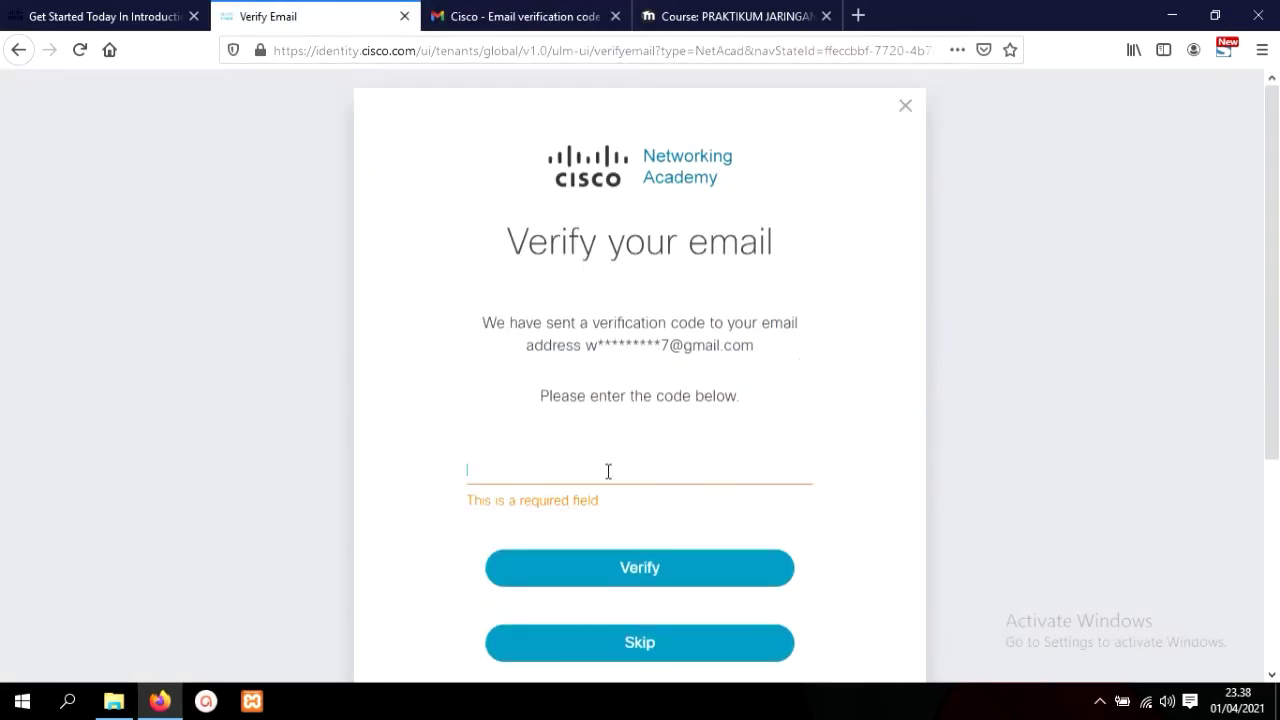
{"action": "left_click", "coordinate": [650, 545]}
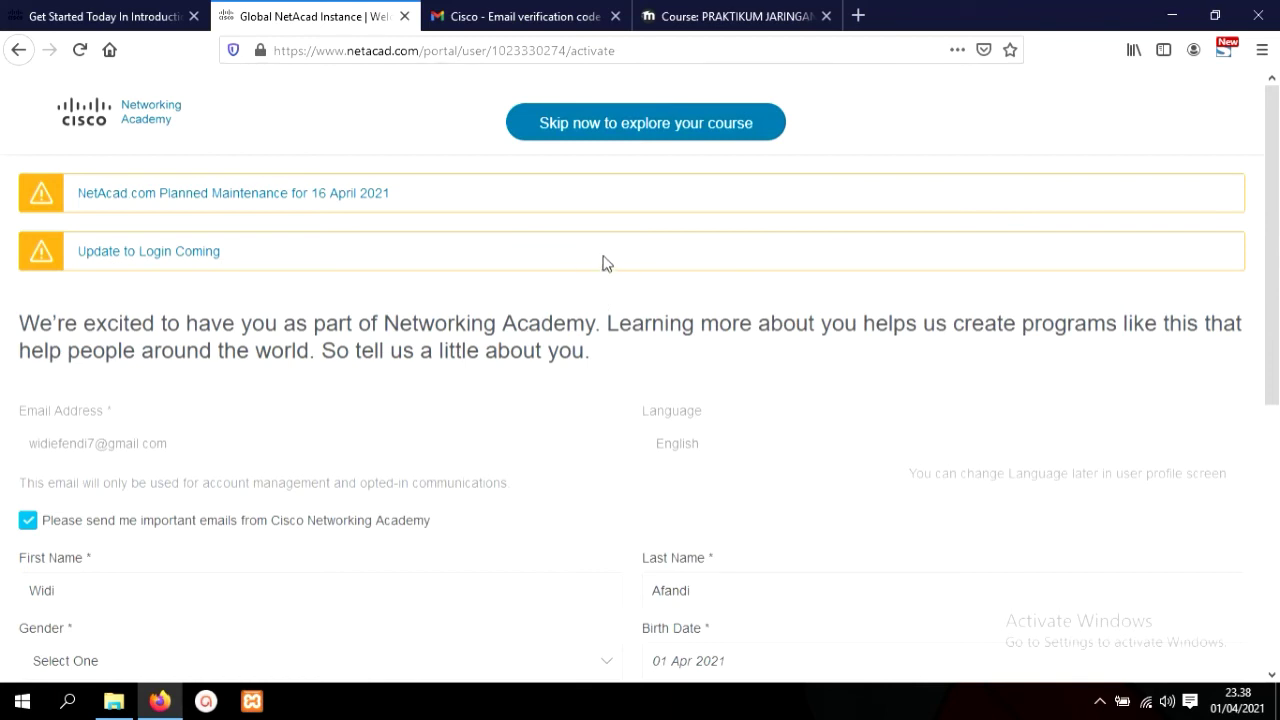
{"action": "left_click", "coordinate": [404, 16]}
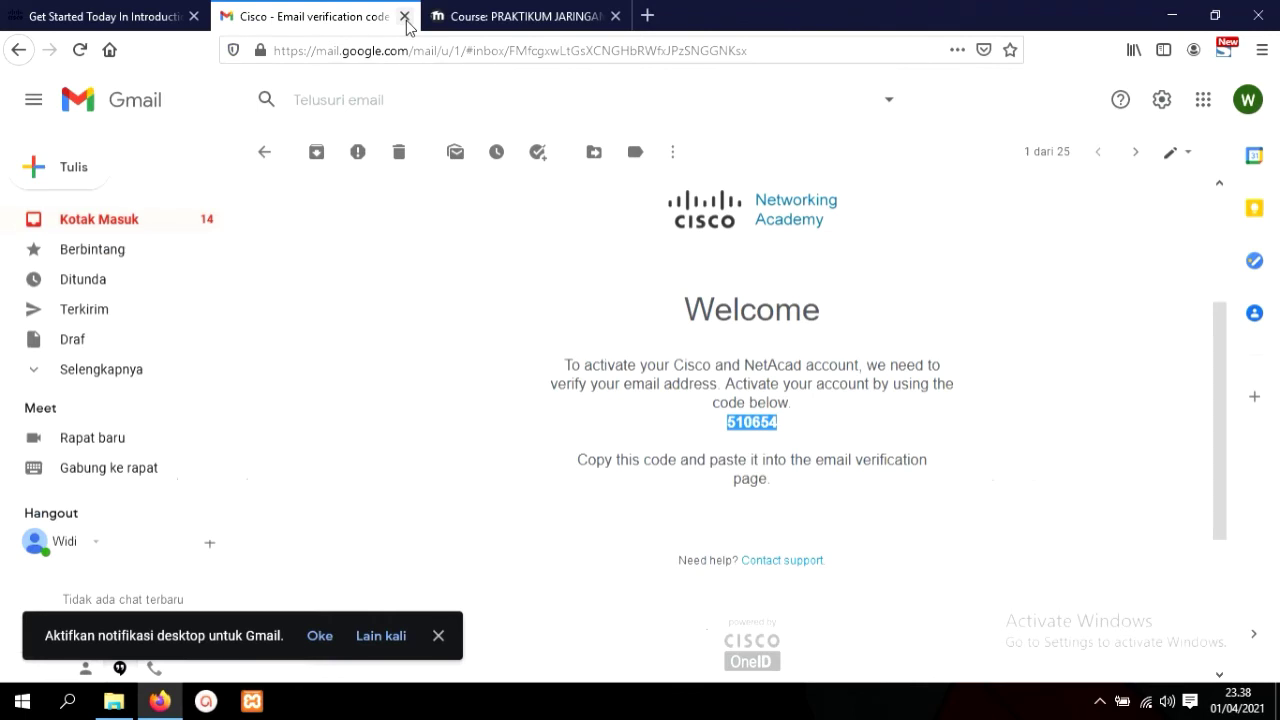
Close the email tab, open the course's 'link packet tracer' item for PacketTracer-7.3.1-win64-setup, then close the Drive tab.
{"action": "left_click", "coordinate": [404, 16]}
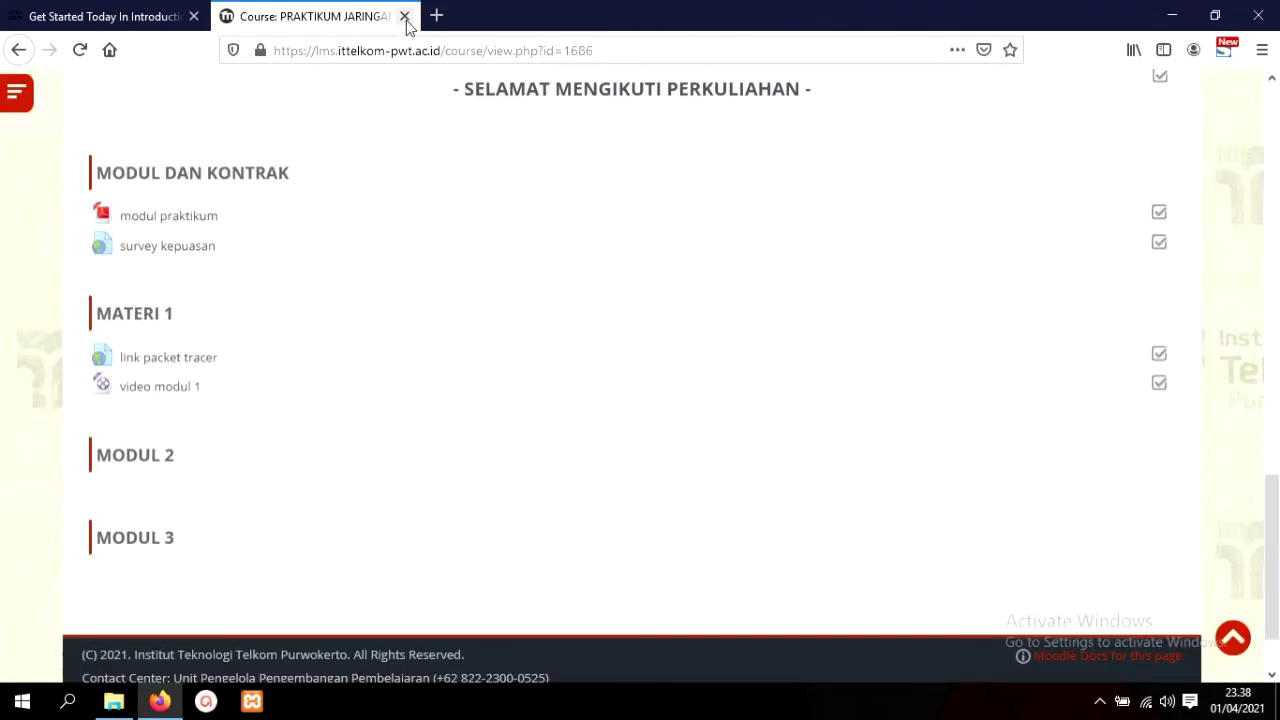
{"action": "scroll", "coordinate": [380, 217], "scroll_direction": "up", "scroll_amount": 3}
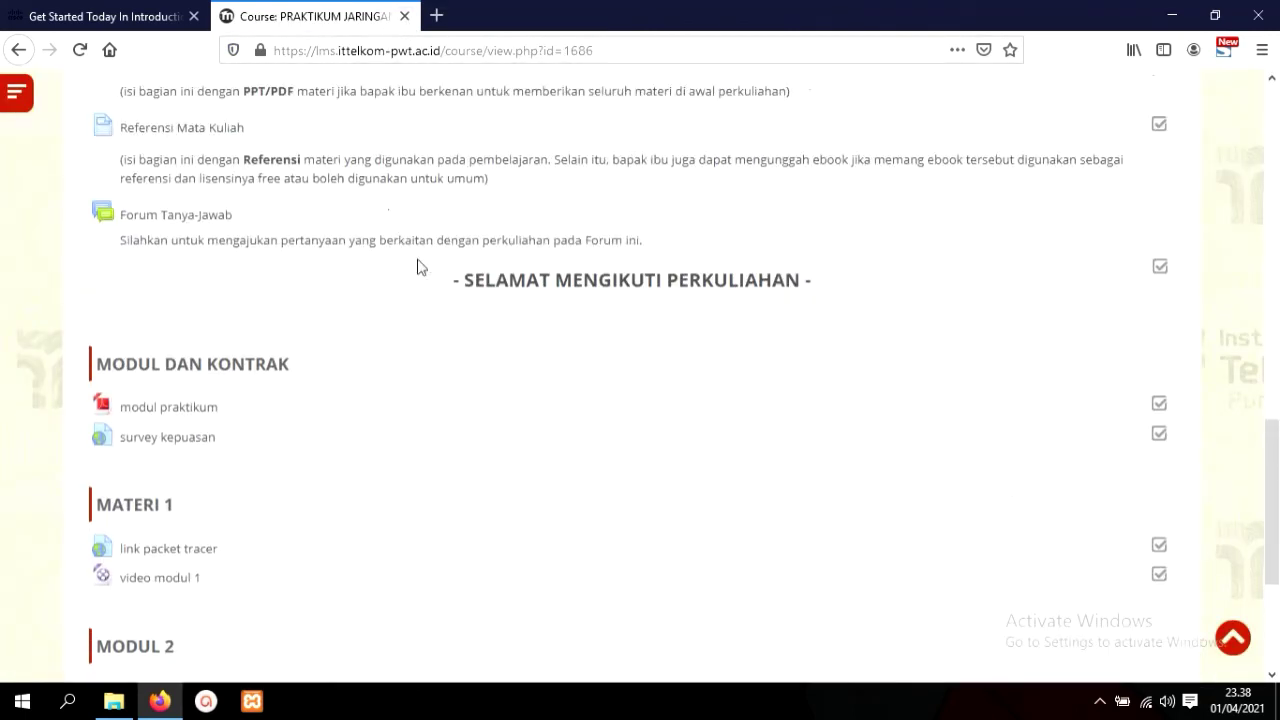
{"action": "scroll", "coordinate": [412, 314], "scroll_direction": "down", "scroll_amount": 1}
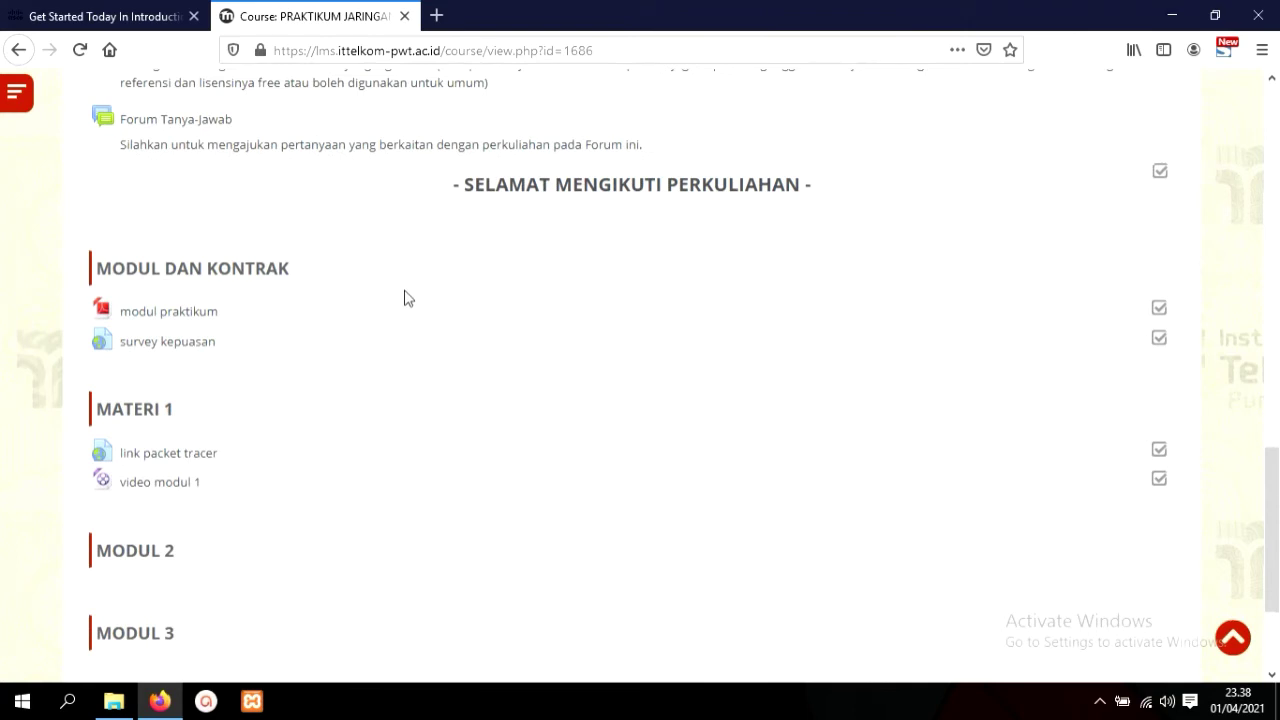
{"action": "left_click", "coordinate": [188, 456]}
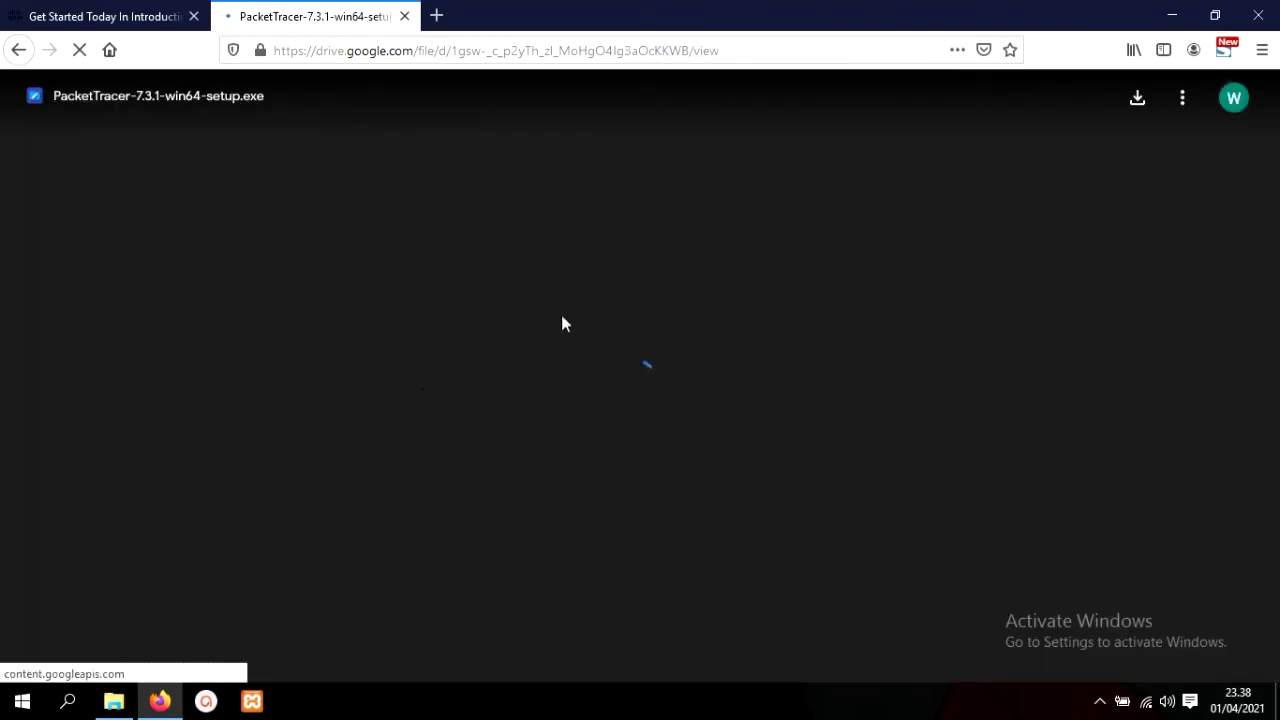
{"action": "left_click", "coordinate": [405, 16]}
Run PacketTracer-7.3.1-win64-setup from the D:\Aplikasi\Laptop folder in File Explorer.
{"action": "left_click", "coordinate": [115, 706]}
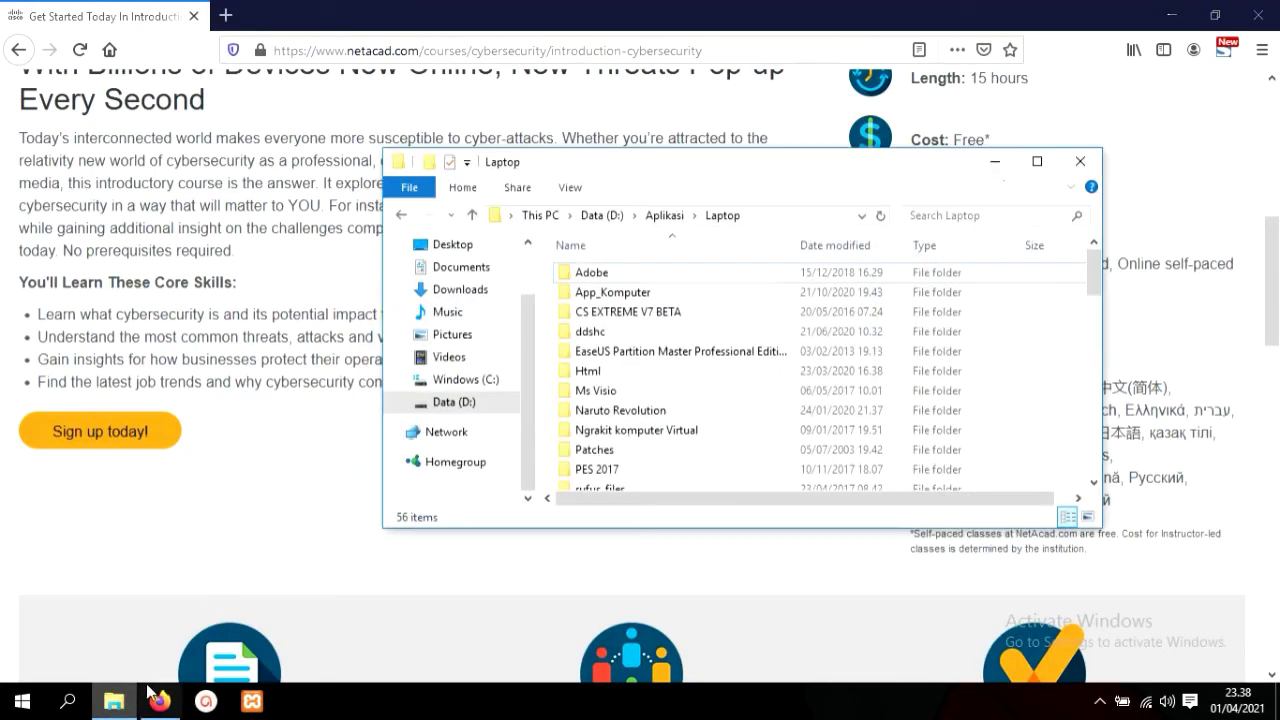
{"action": "scroll", "coordinate": [648, 316], "scroll_direction": "down", "scroll_amount": 1}
{"action": "scroll", "coordinate": [665, 350], "scroll_direction": "down", "scroll_amount": 5}
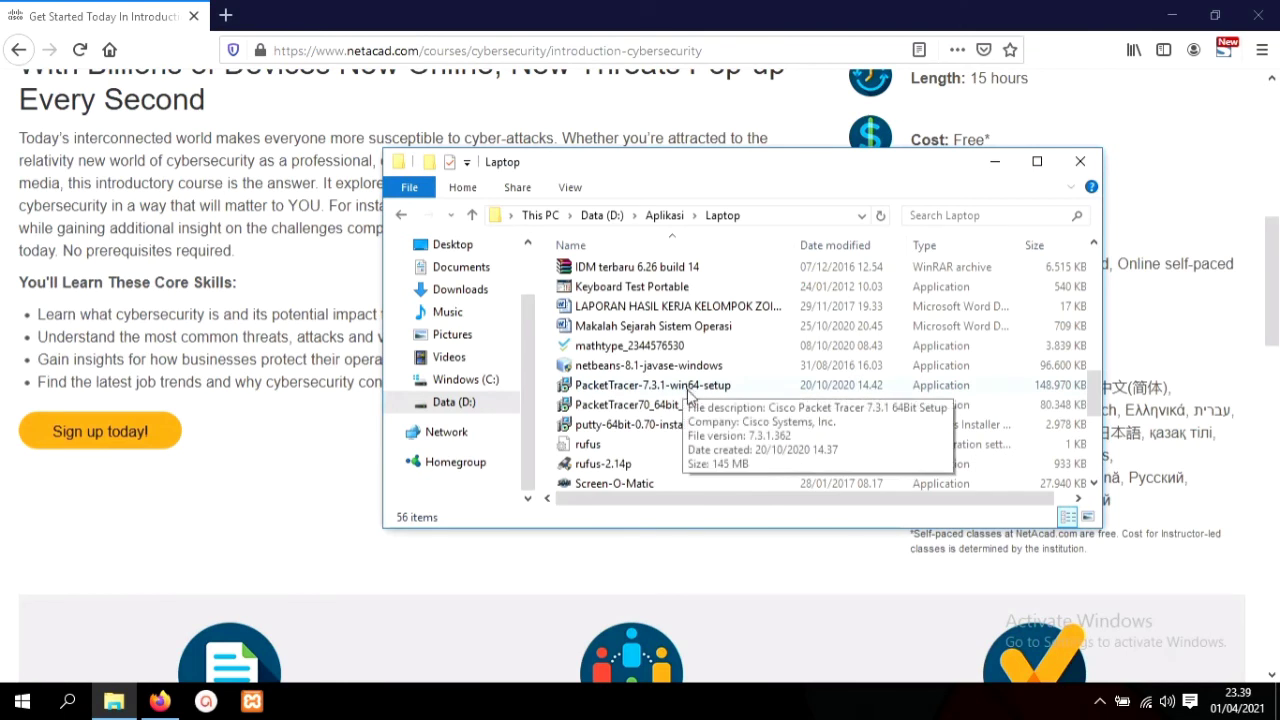
{"action": "left_click", "coordinate": [652, 393]}
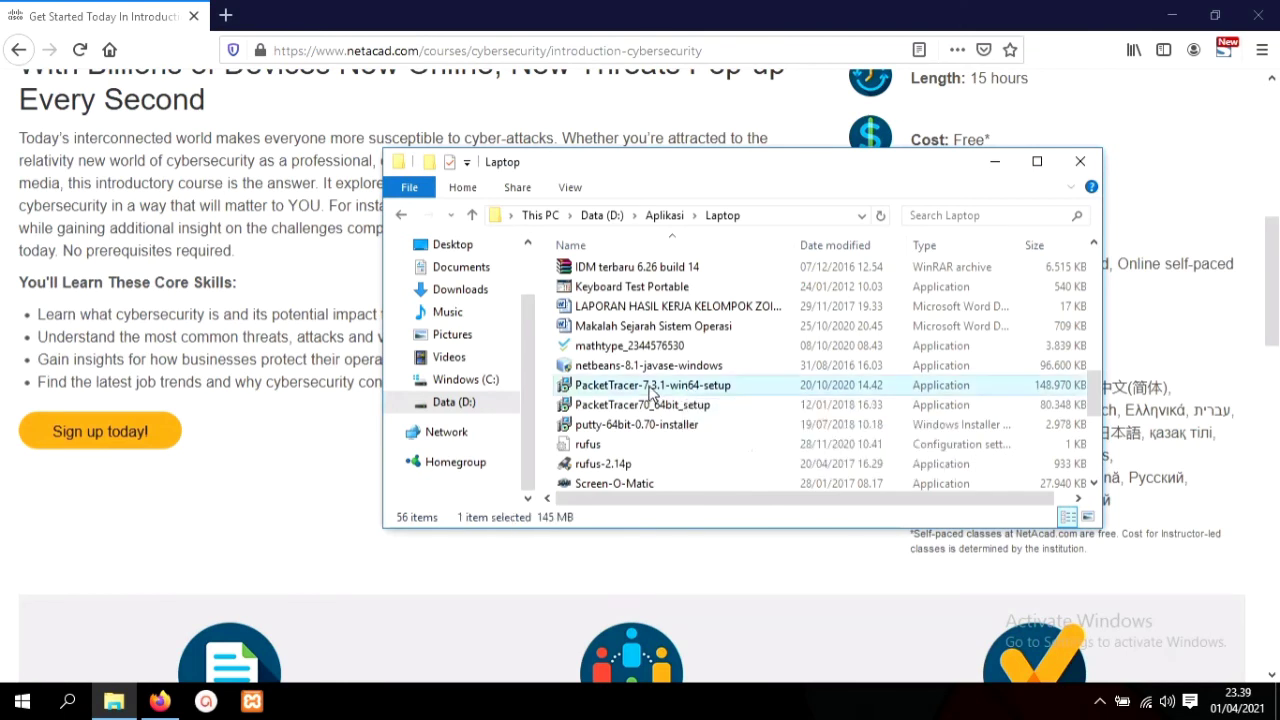
{"action": "double_click", "coordinate": [652, 393]}
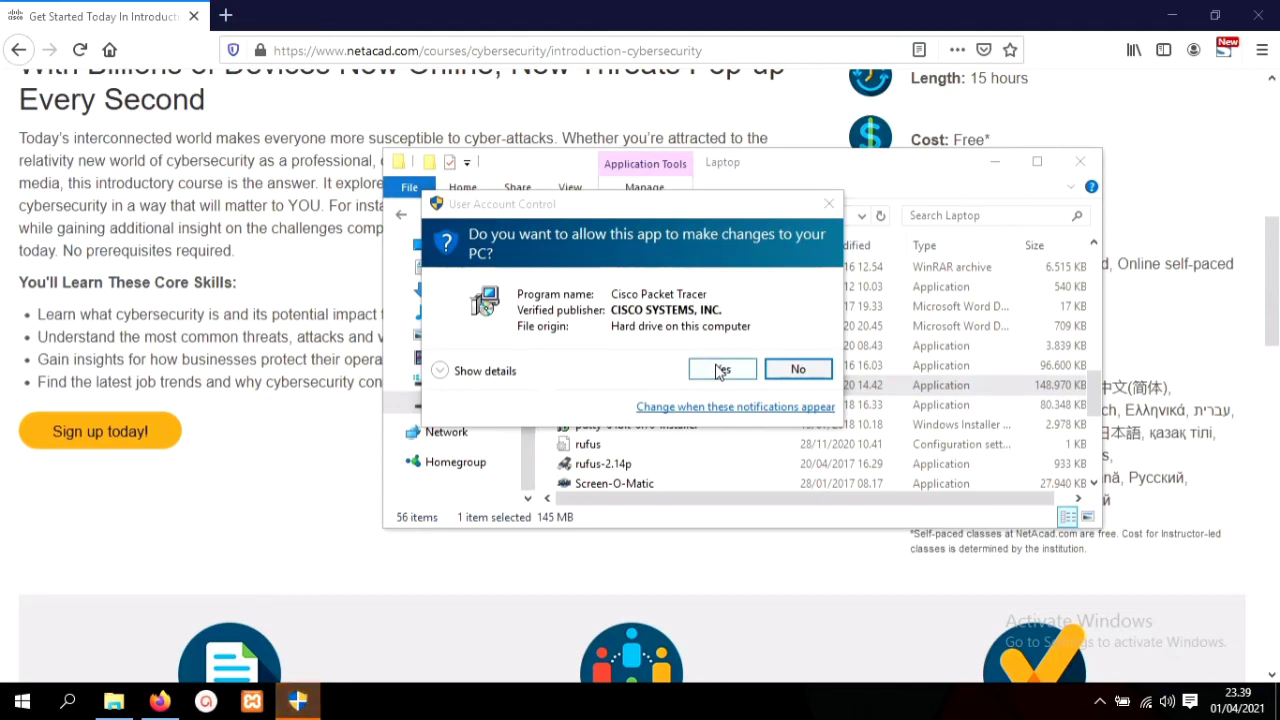
Allow the installer through User Account Control and accept the Packet Tracer licence agreement.
{"action": "left_click", "coordinate": [718, 370]}
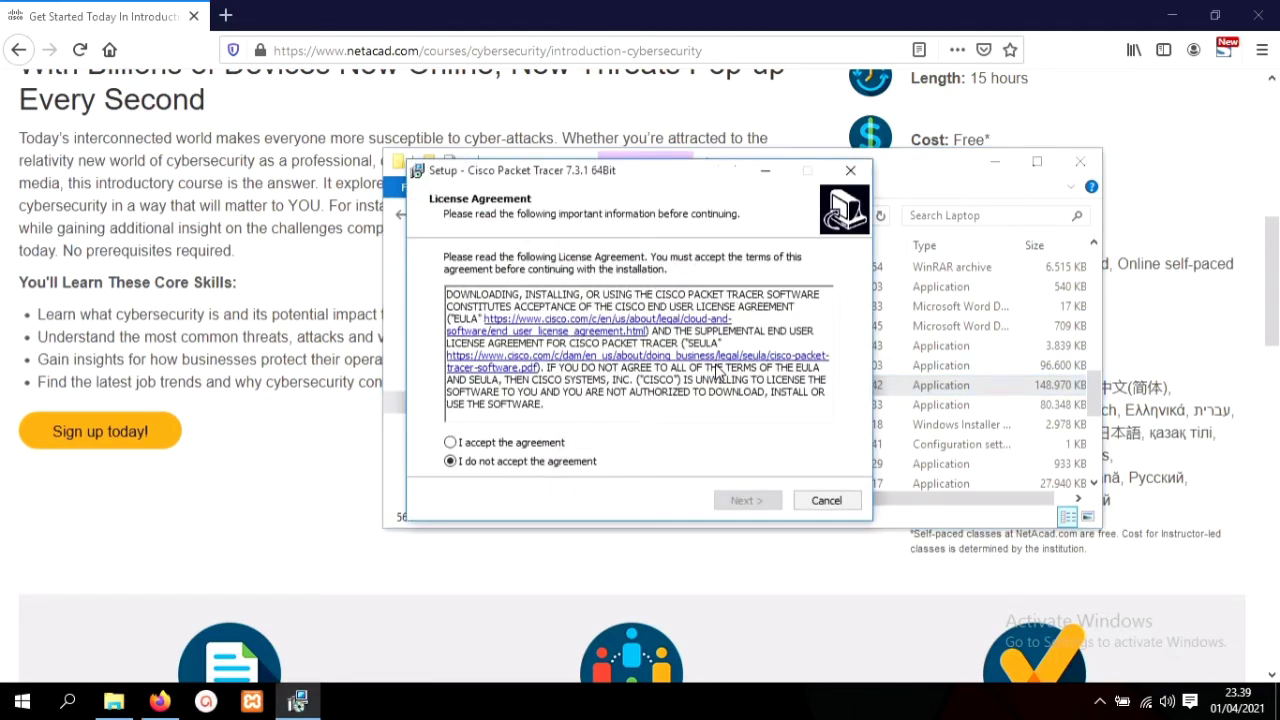
{"action": "left_click", "coordinate": [487, 444]}
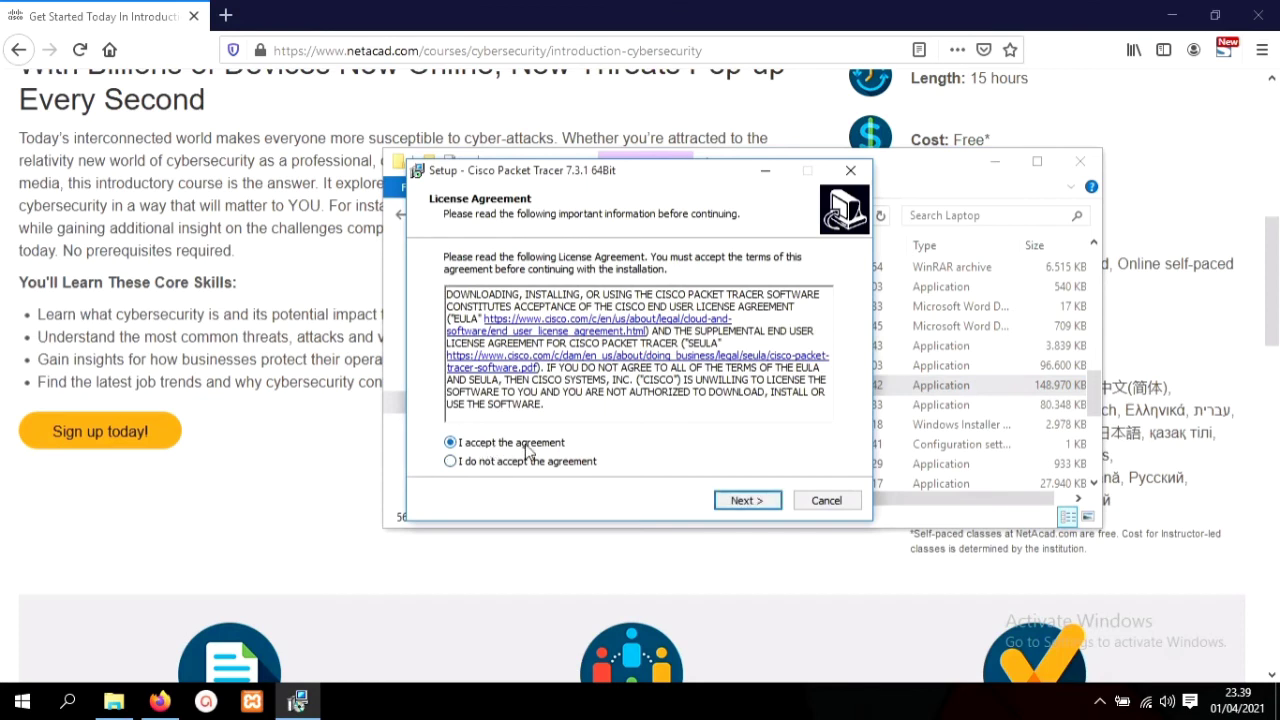
{"action": "left_click", "coordinate": [745, 502]}
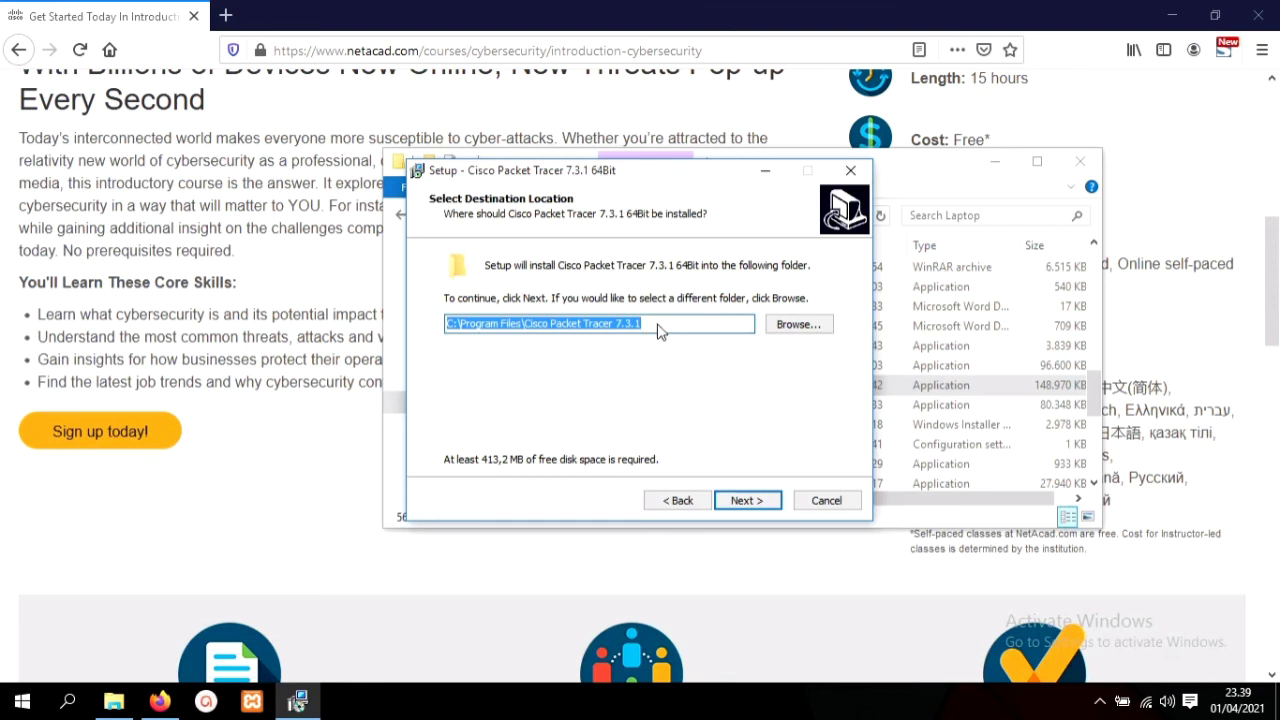
Keep the default install folder, Start Menu folder and desktop shortcut option.
{"action": "left_click", "coordinate": [779, 326]}
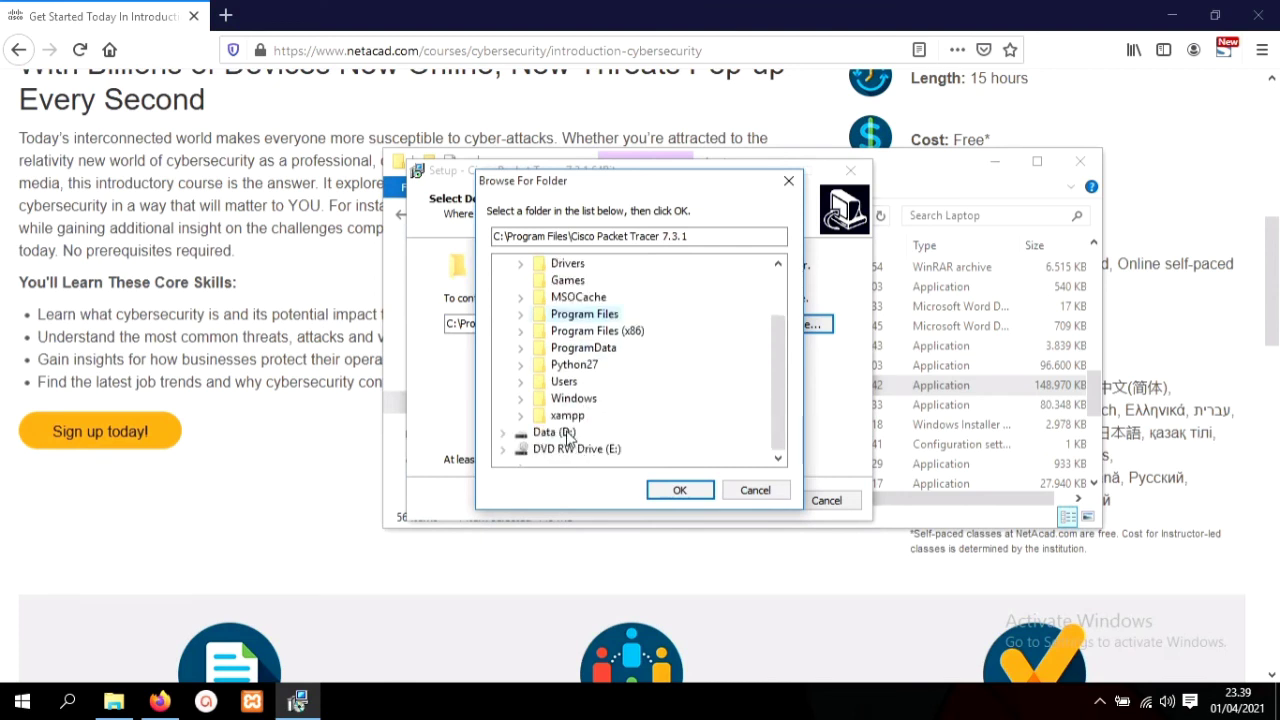
{"action": "left_click", "coordinate": [755, 490]}
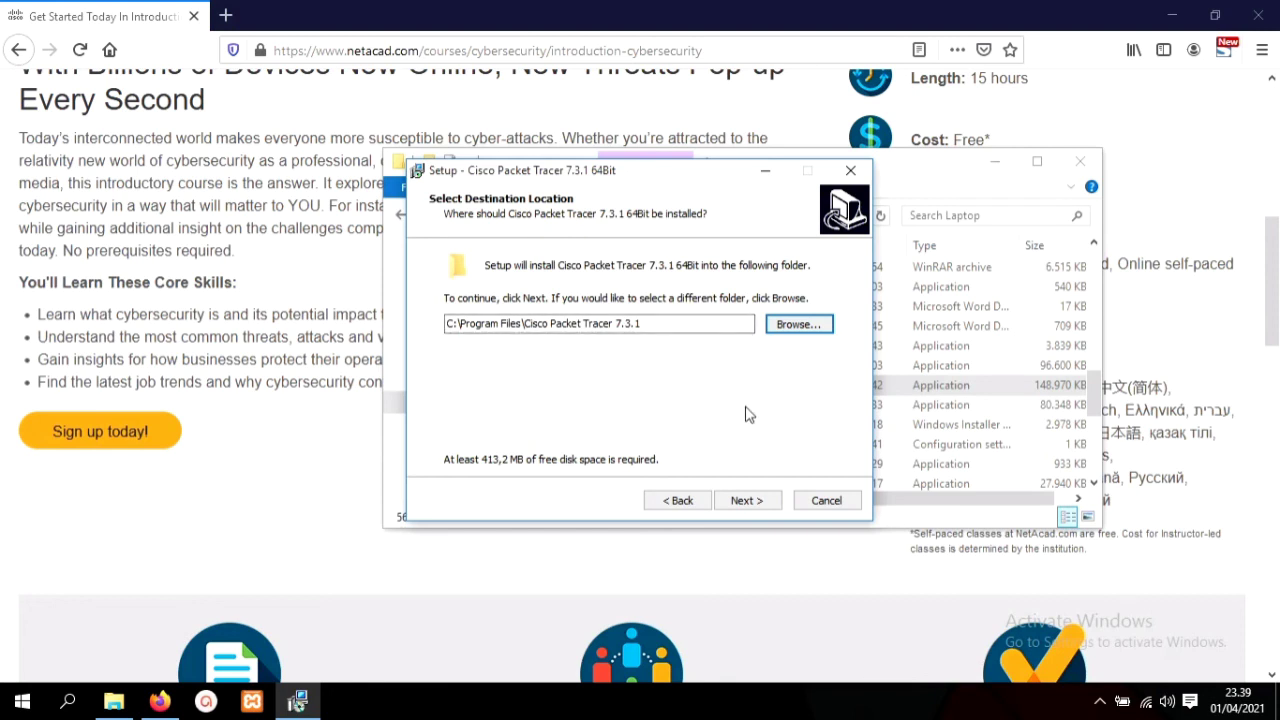
{"action": "left_click", "coordinate": [746, 501]}
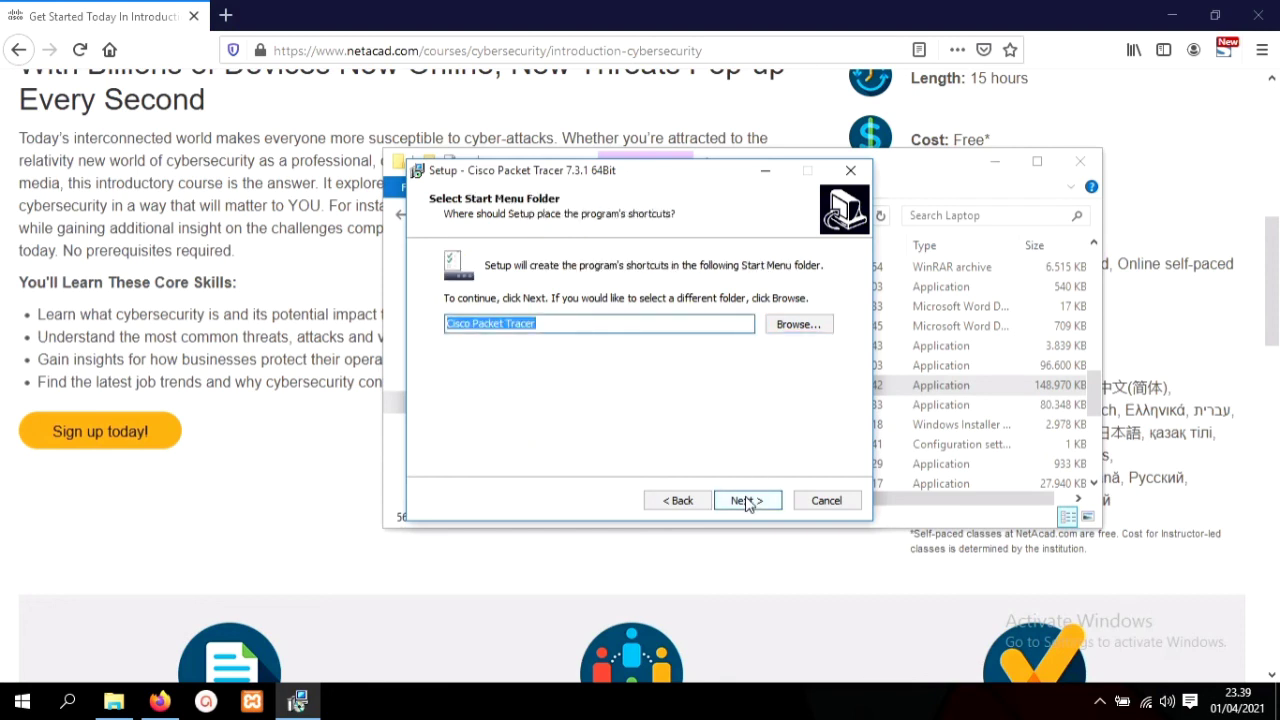
{"action": "left_click", "coordinate": [746, 501]}
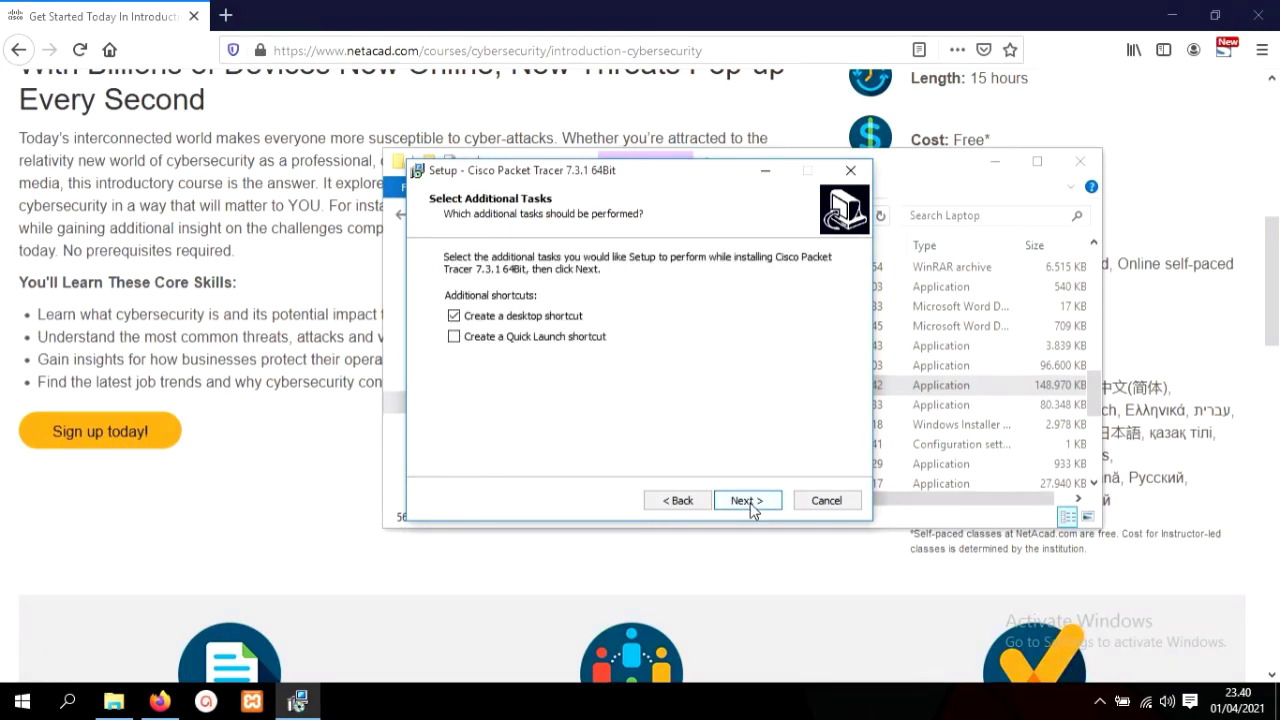
{"action": "left_click", "coordinate": [750, 503]}
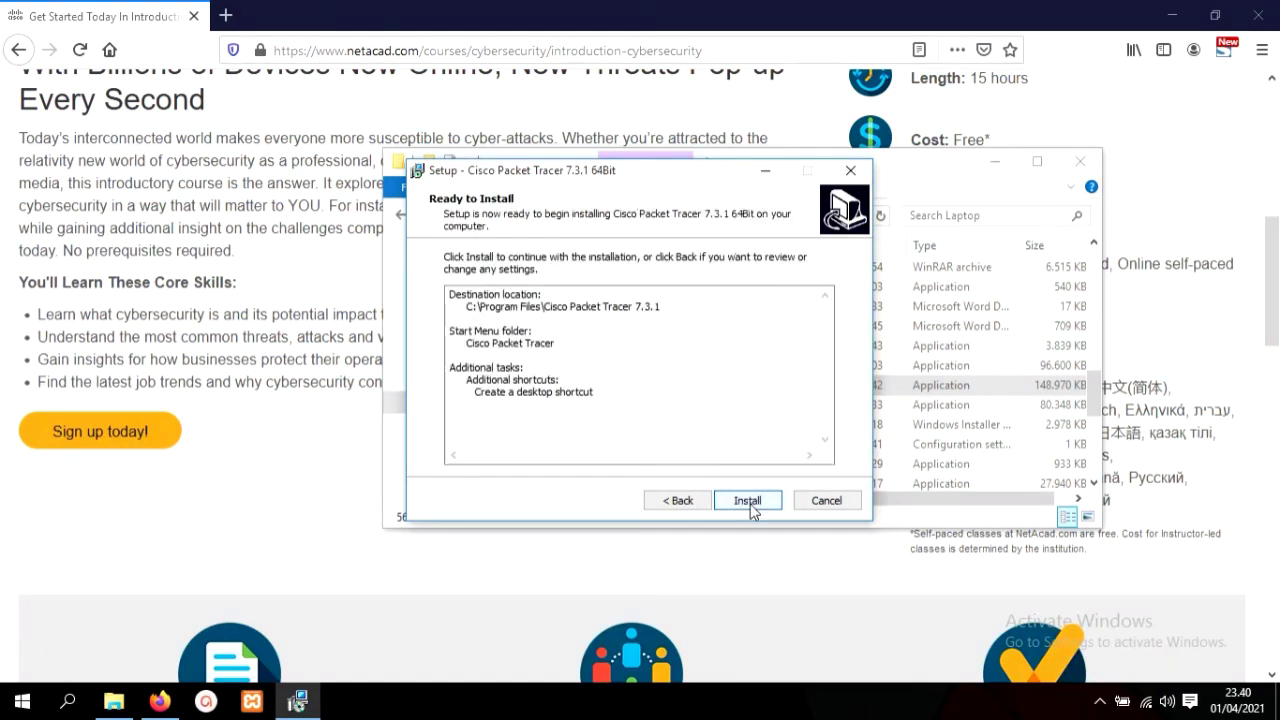
Install Cisco Packet Tracer 7.3.1 and close the finished setup wizard.
{"action": "left_click", "coordinate": [750, 504]}
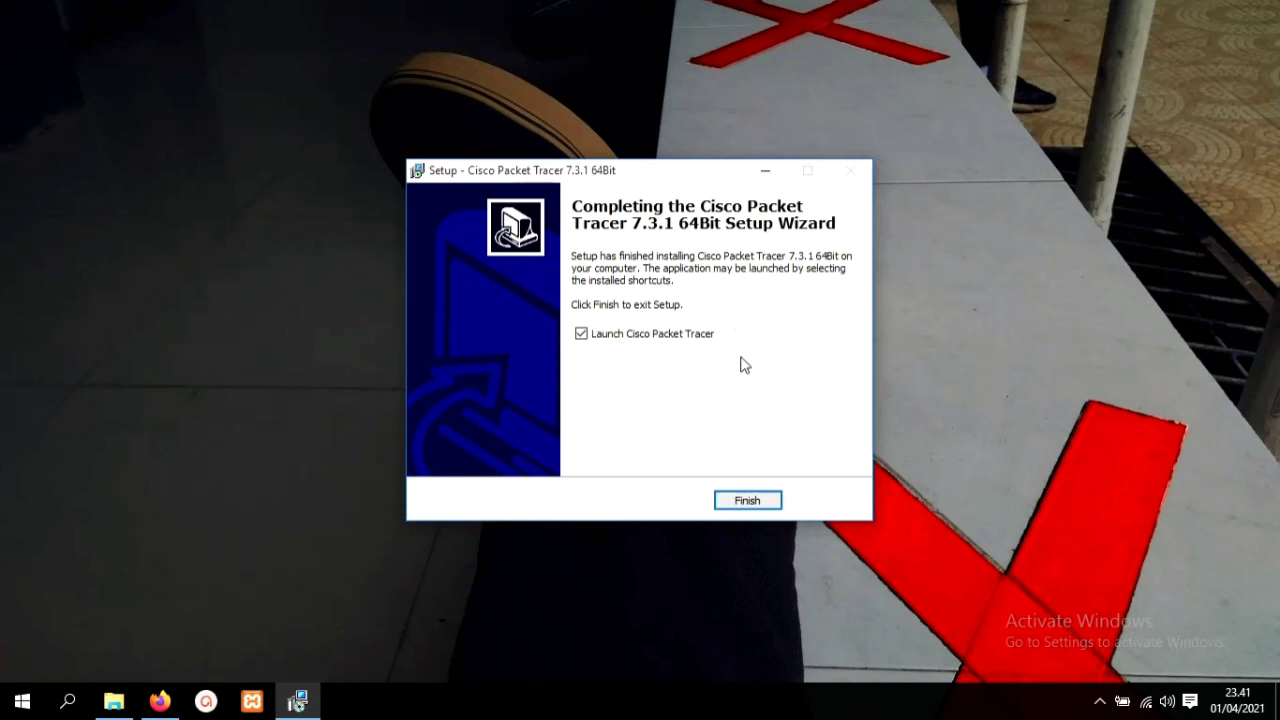
{"action": "left_click", "coordinate": [760, 494]}
{"action": "left_click", "coordinate": [768, 502]}
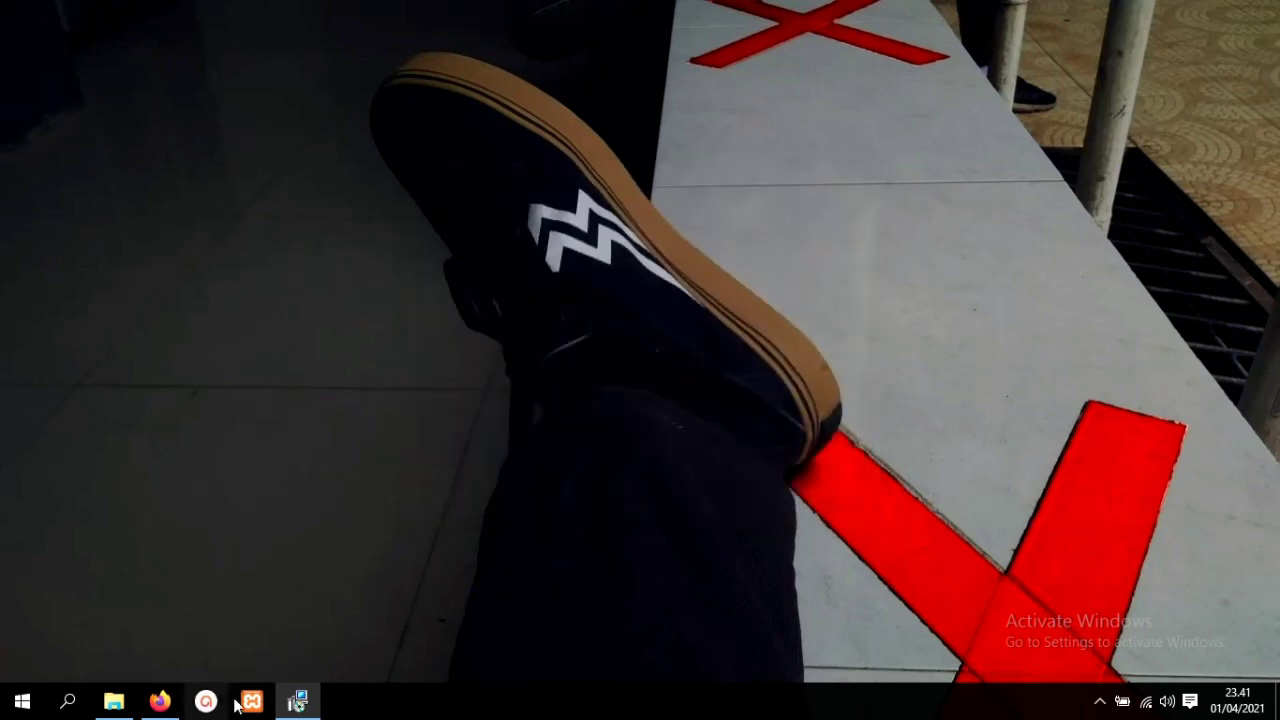